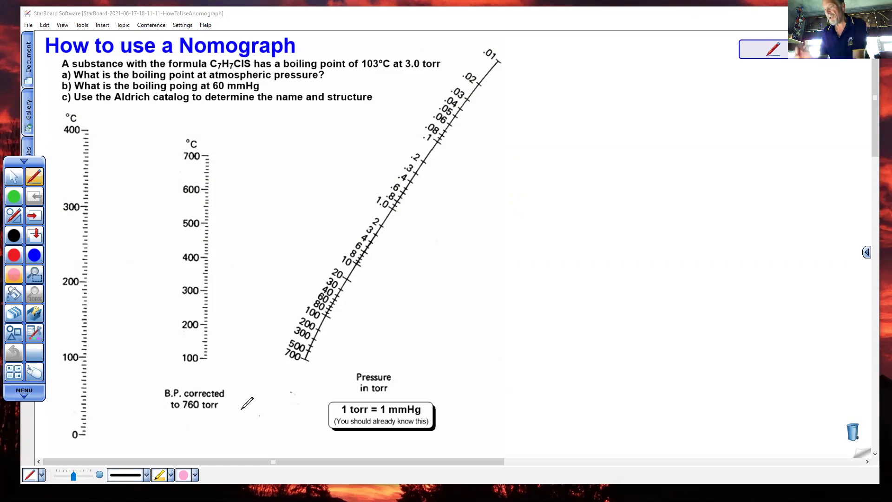
- Handwrite '760 mmHg' and '1 atm' in red under the B.P. corrected to 760 torr label
click(14, 255)
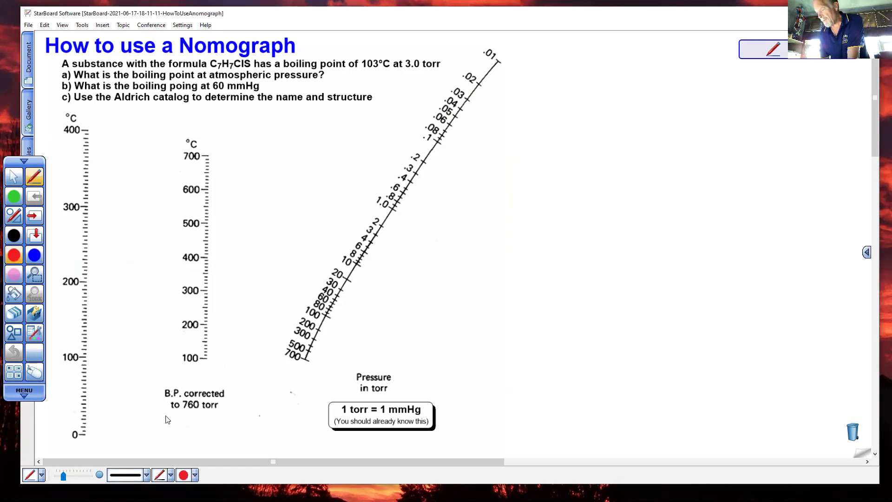
mouse_move(165, 416)
mouse_down()
mouse_move(175, 432)
mouse_move(191, 424)
mouse_move(258, 434)
mouse_move(268, 420)
mouse_move(280, 441)
mouse_move(291, 422)
mouse_move(293, 435)
mouse_move(279, 438)
mouse_up()
mouse_move(179, 439)
mouse_down()
mouse_move(203, 450)
mouse_move(258, 450)
mouse_up()
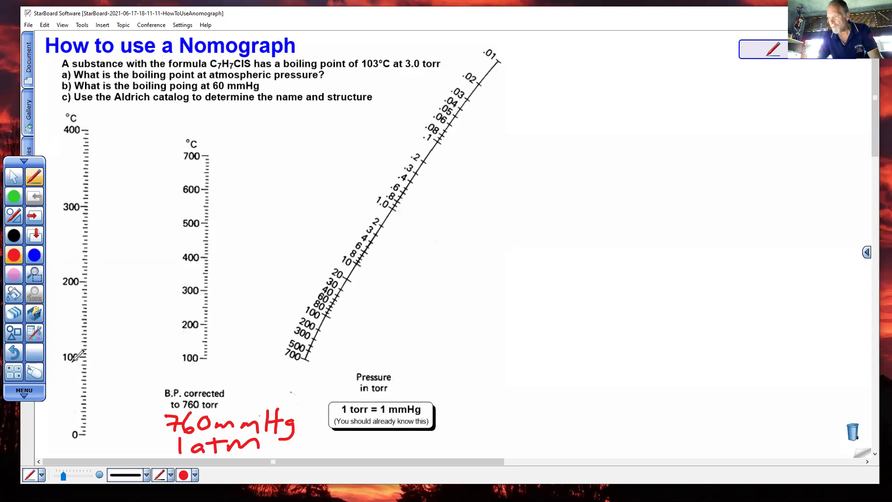
- Scroll down to reveal the Observed B.P. label, then scroll back up
scroll(72, 360, down, 3)
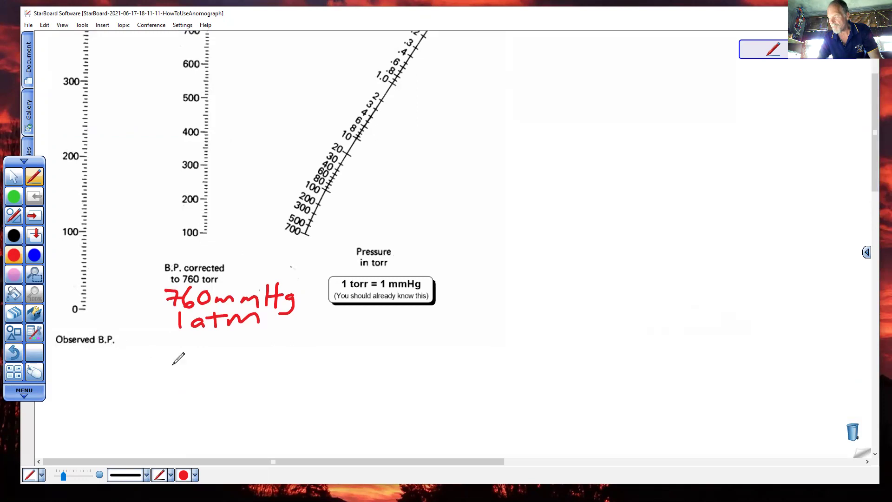
scroll(236, 411, down, 1)
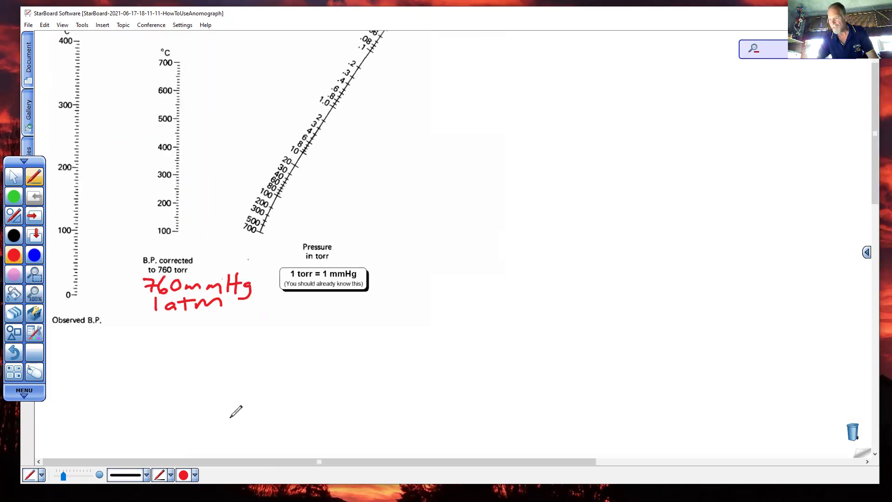
scroll(229, 346, up, 2)
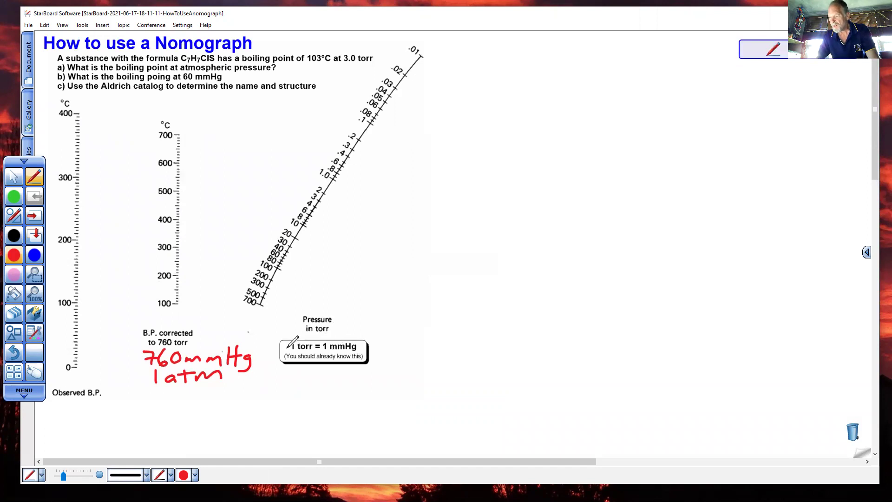
- Make the pen strokes thinner and undo the stray pen mark
drag(63, 475, 60, 475)
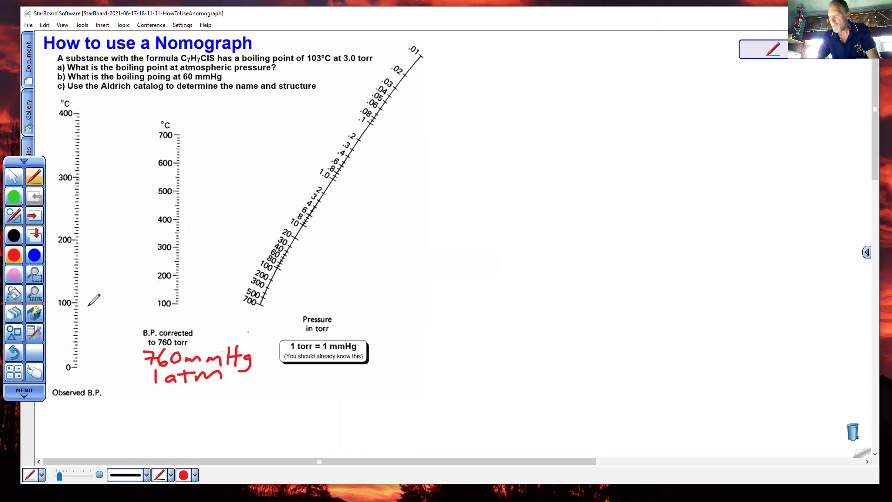
click(17, 256)
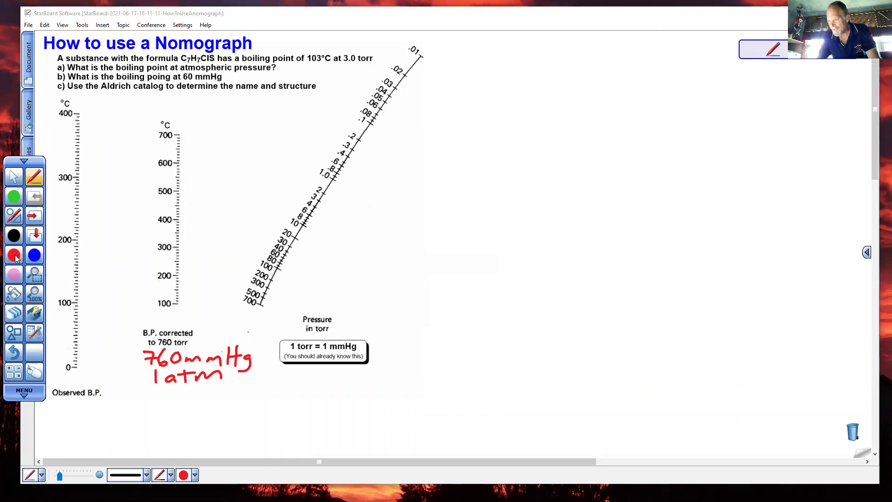
click(77, 300)
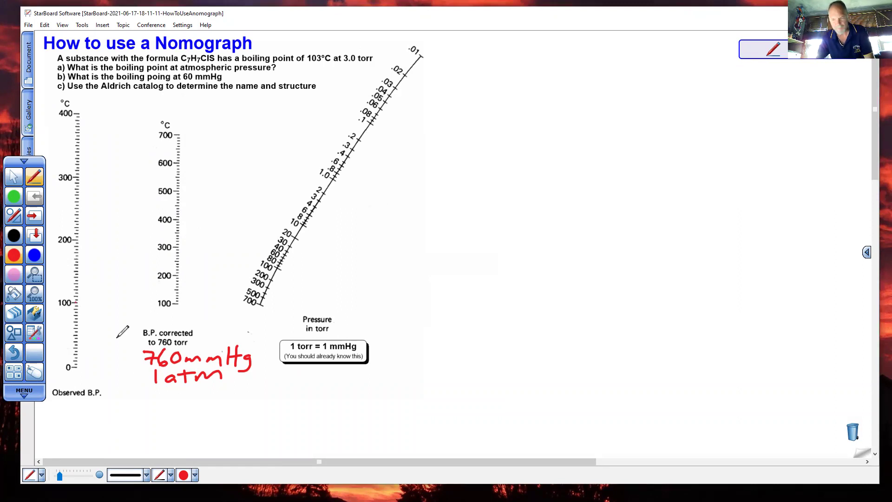
key(ctrl+z)
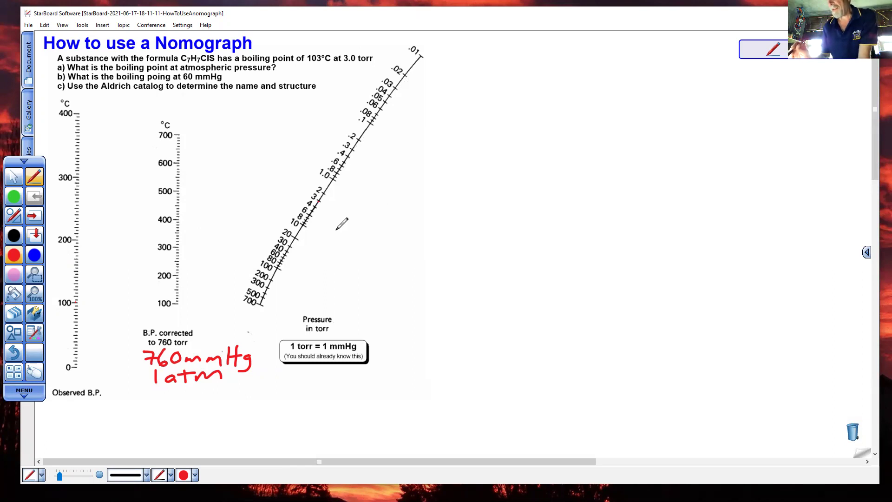
- Draw a straight red line from 103 °C to about 3 torr, redoing the misplaced first attempt
click(14, 220)
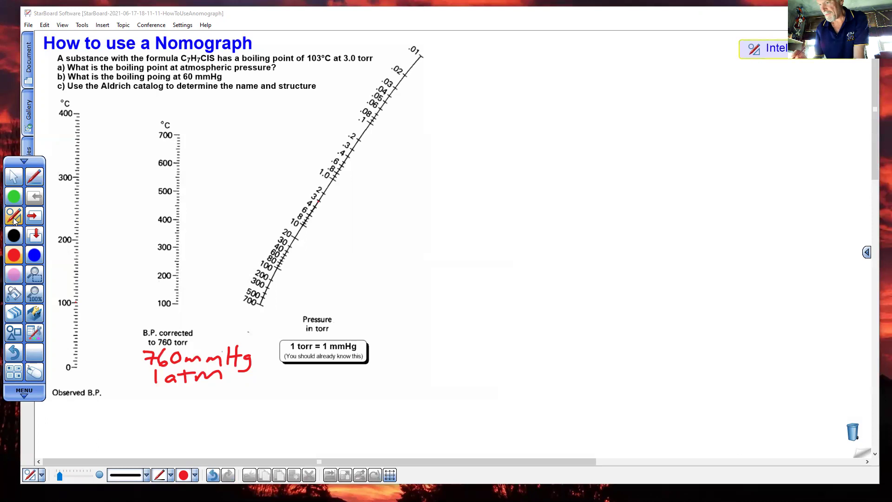
mouse_move(75, 302)
mouse_down()
mouse_move(200, 232)
mouse_move(336, 184)
mouse_up()
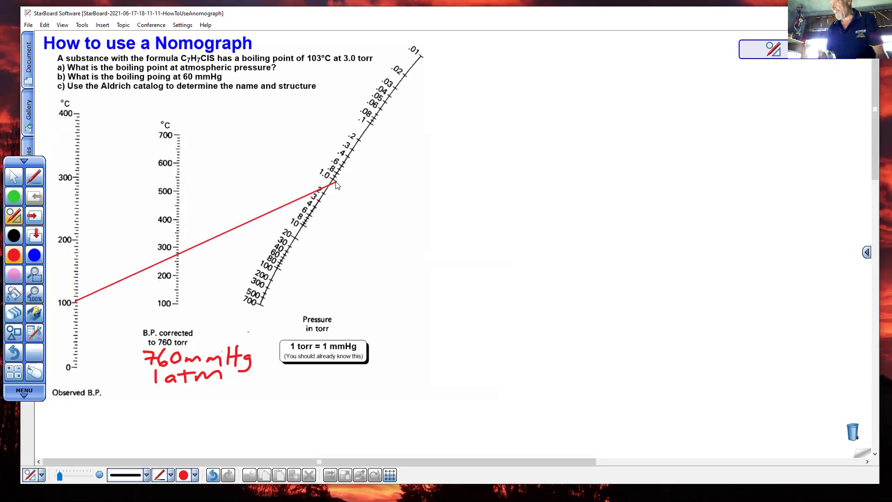
key(ctrl+z)
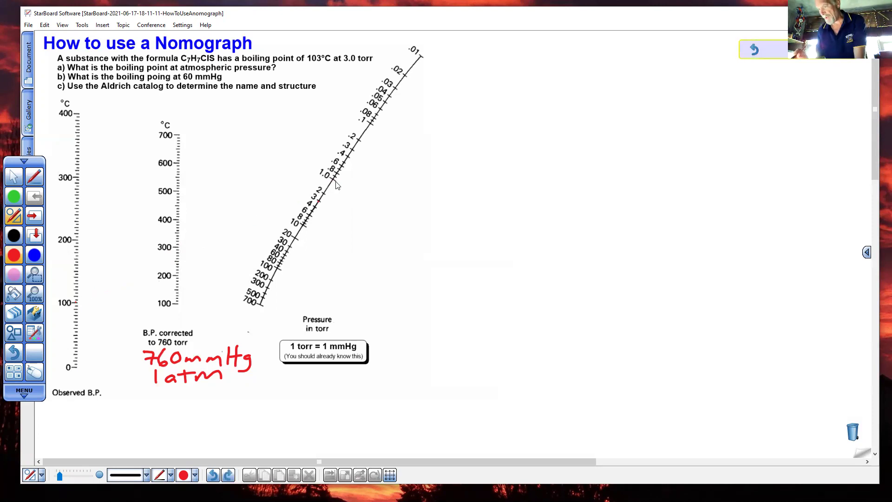
drag(75, 304, 319, 197)
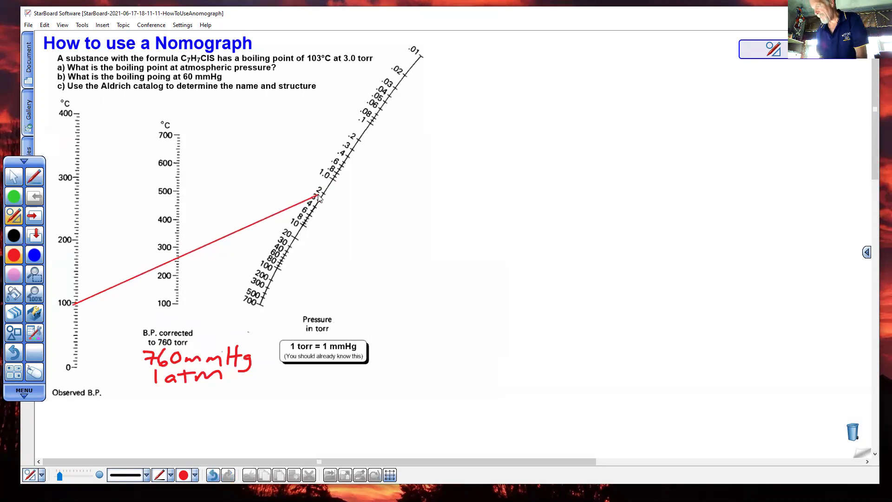
- Move the red line's upper end onto 3.0 torr and write the label a)
click(36, 182)
click(36, 182)
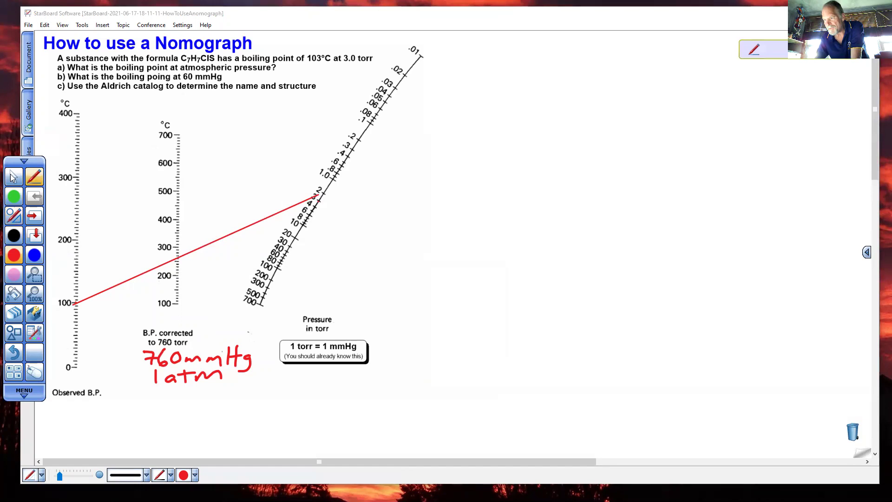
click(208, 242)
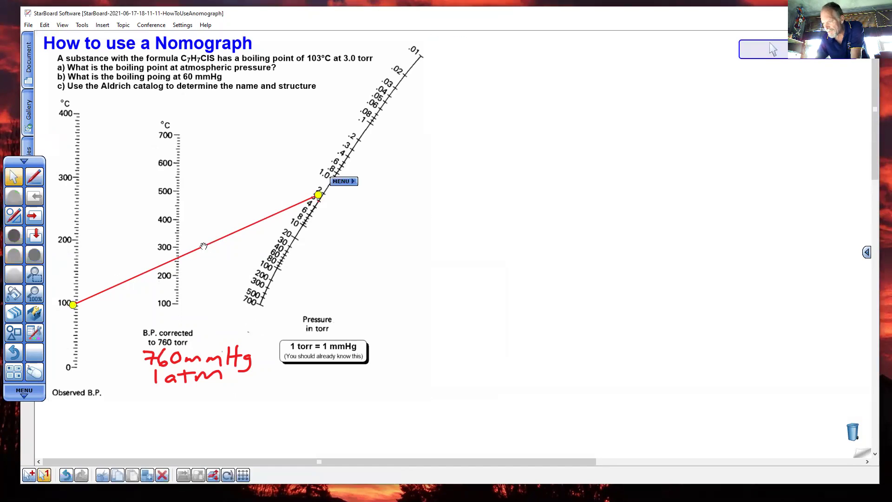
drag(204, 245, 207, 241)
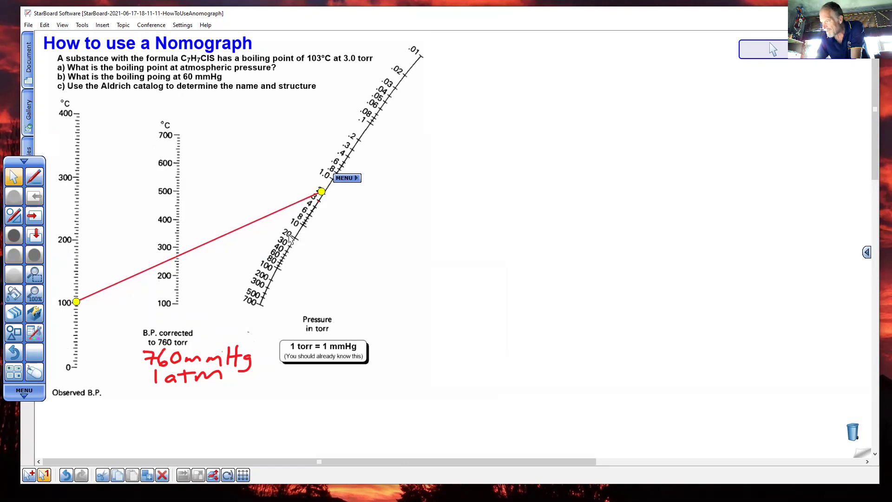
drag(321, 191, 325, 198)
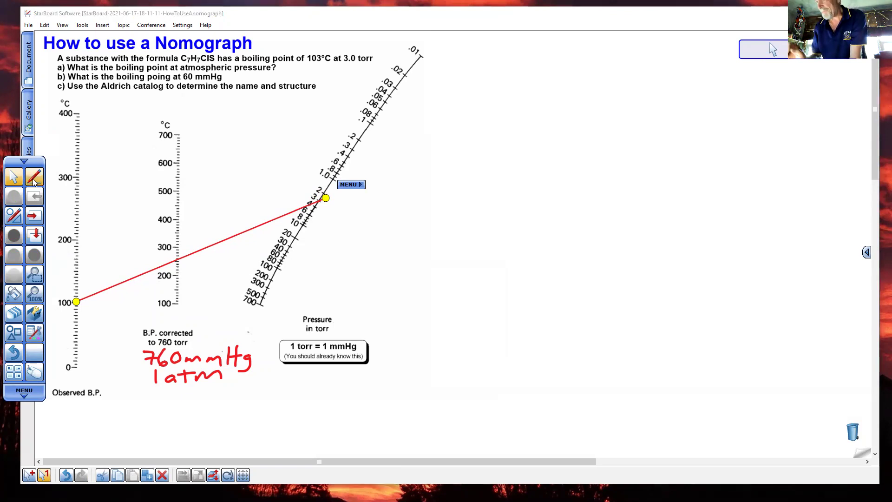
key(p)
drag(202, 107, 221, 110)
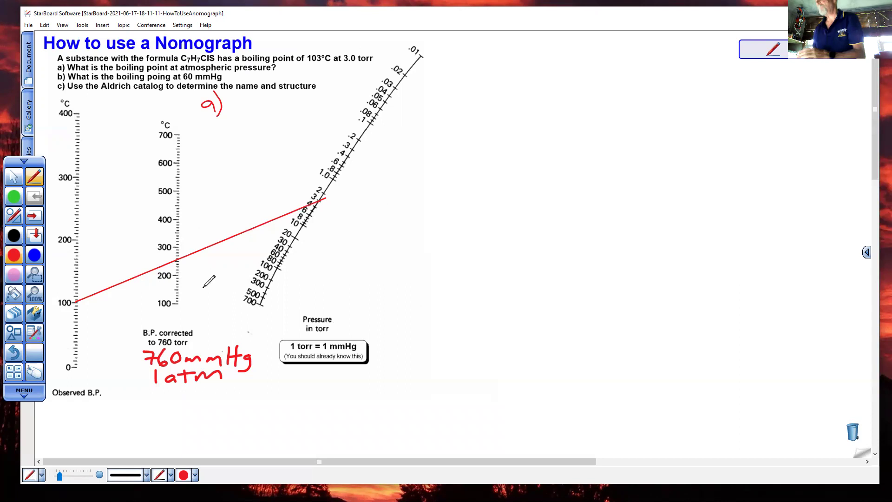
- Write 258°C after a), correcting the last digit from 0 to 8
drag(232, 99, 234, 113)
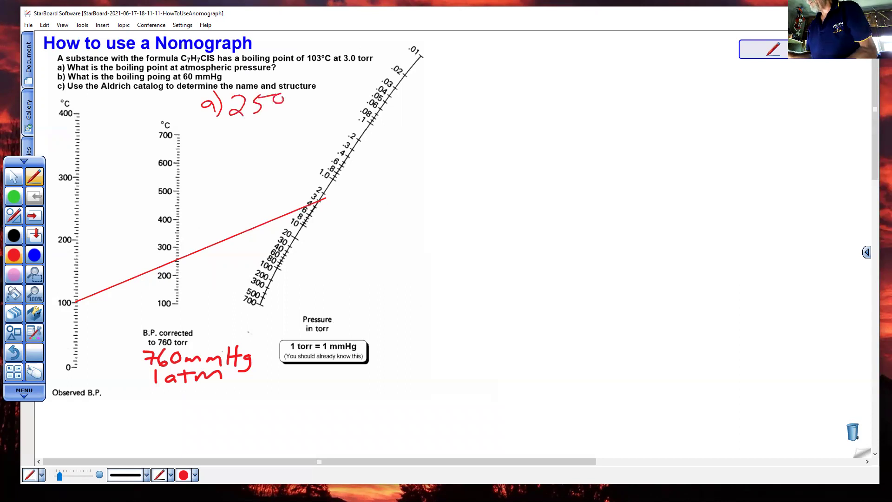
drag(276, 104, 282, 104)
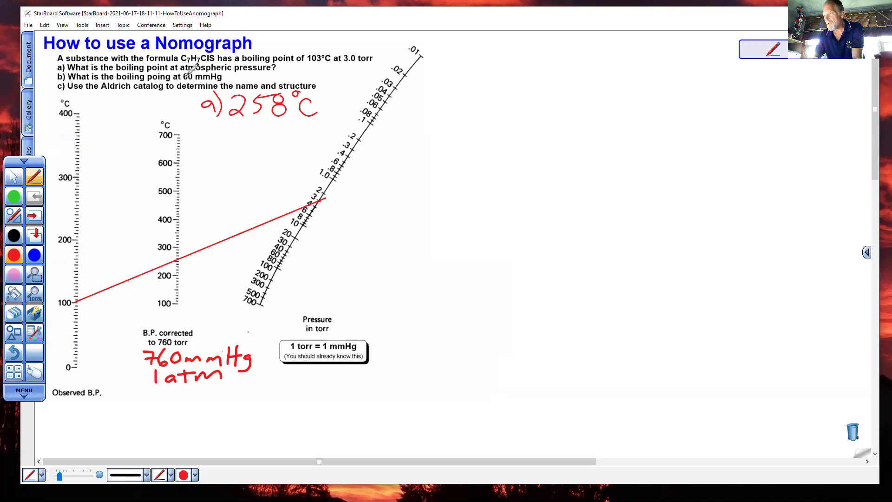
- Draw a blue horizontal line leftward from 60 mmHg on the pressure scale
click(33, 257)
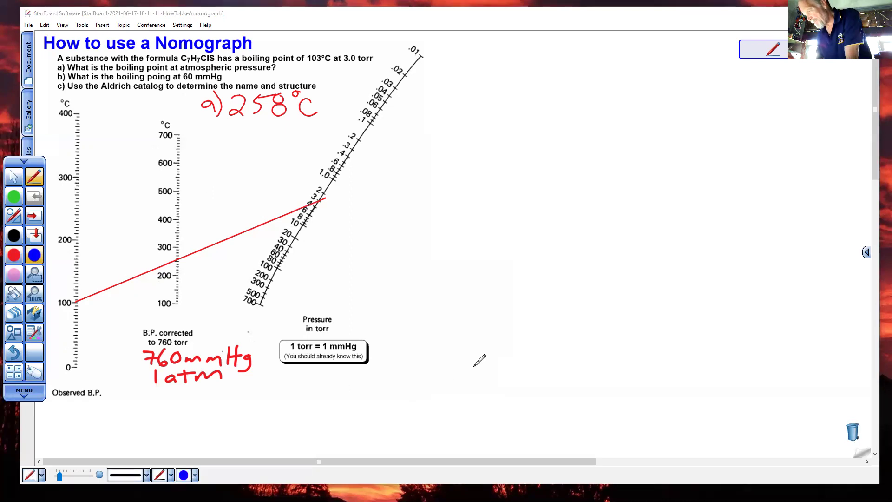
click(283, 257)
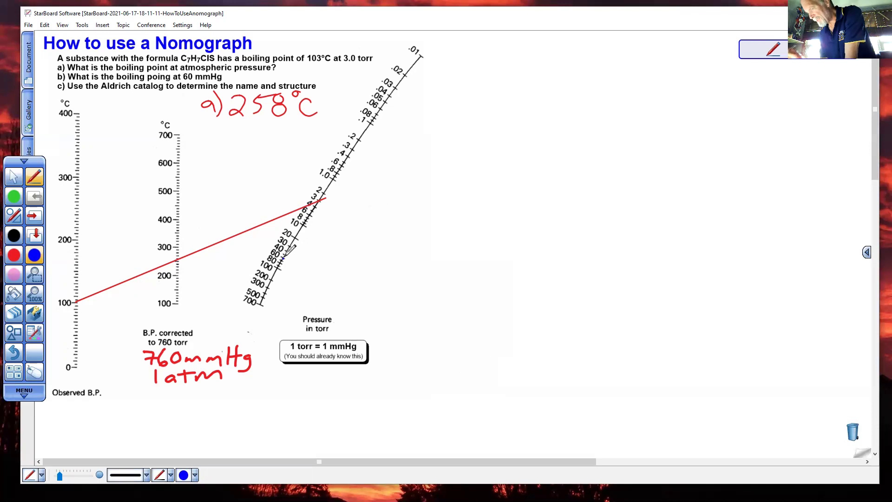
click(14, 216)
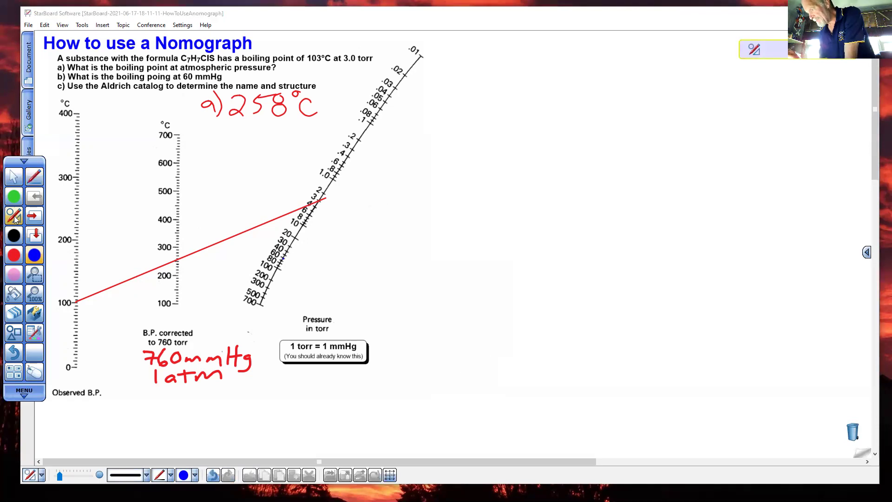
drag(286, 257, 32, 272)
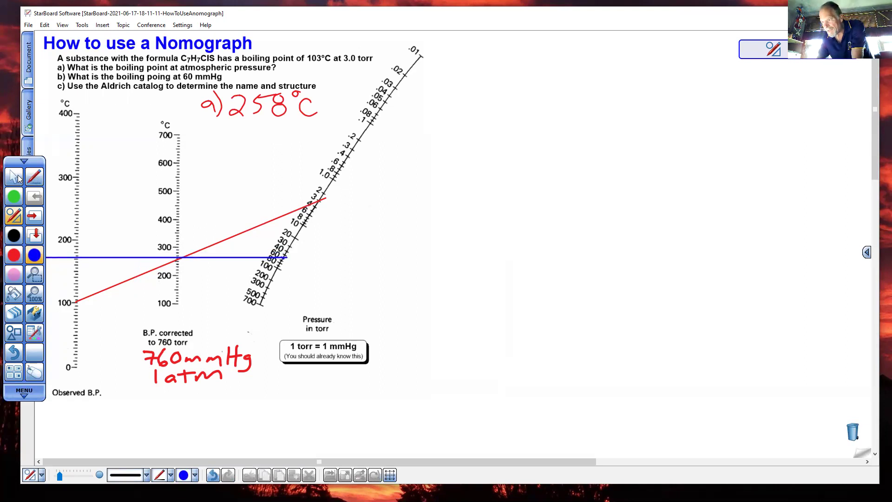
- Move the tool palette out of the way and select the nomograph image
click(22, 181)
drag(24, 184, 29, 305)
click(43, 260)
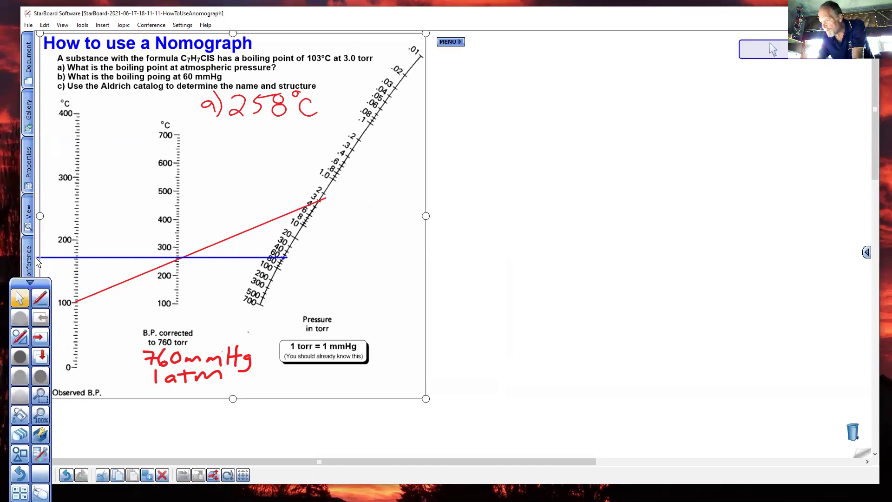
- Restore the blue line and shift all page content slightly to the right
click(46, 312)
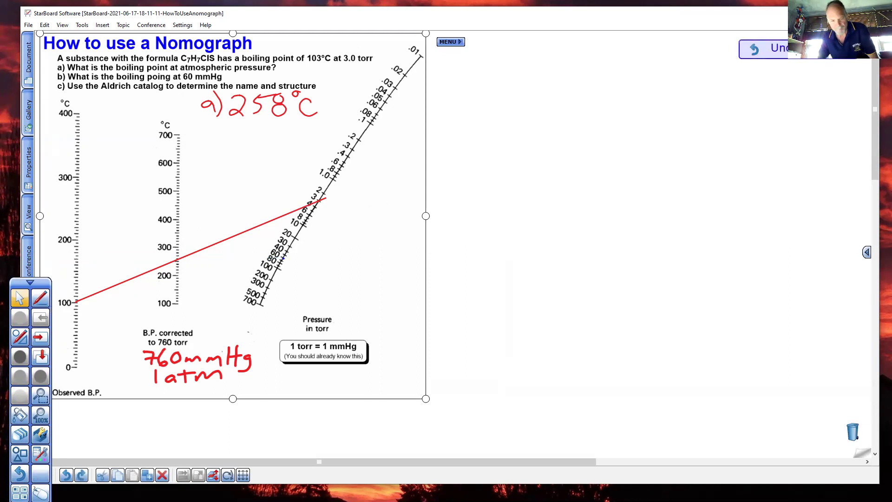
key(ctrl+y)
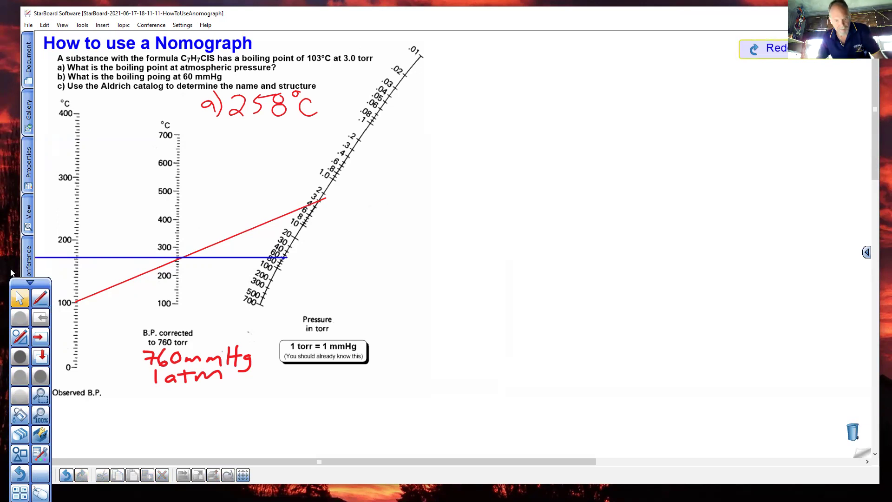
key(ctrl+a)
drag(133, 165, 159, 166)
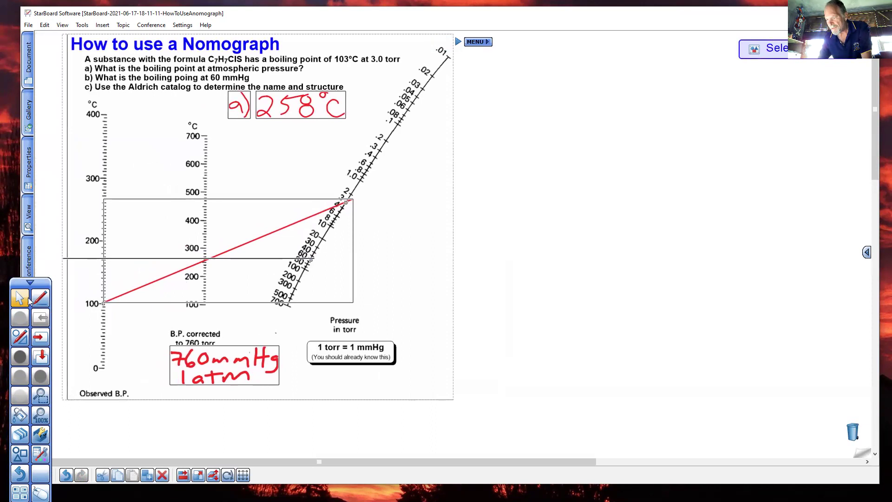
click(28, 301)
click(295, 432)
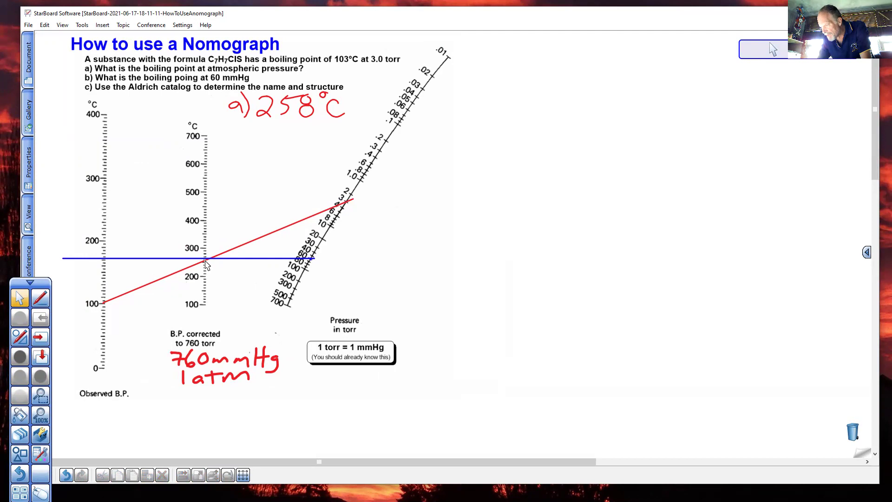
- Shorten the blue line's left end and align its right end with 60 mmHg
click(62, 257)
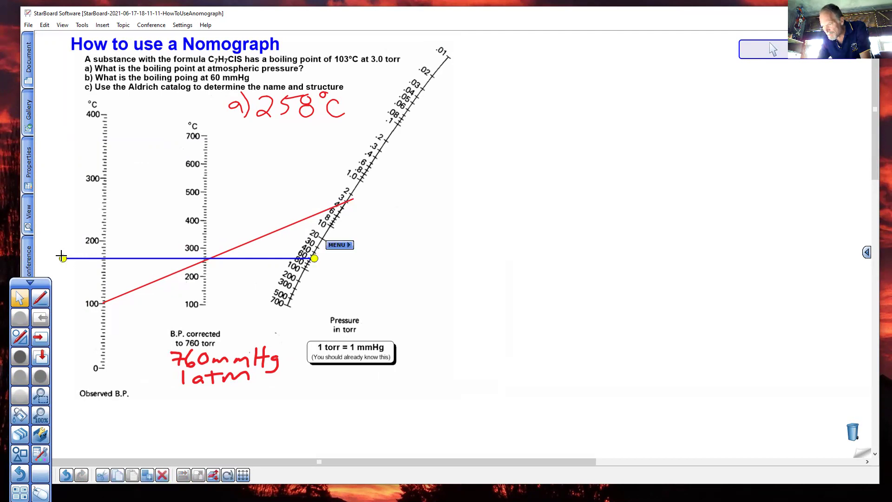
drag(61, 257, 82, 268)
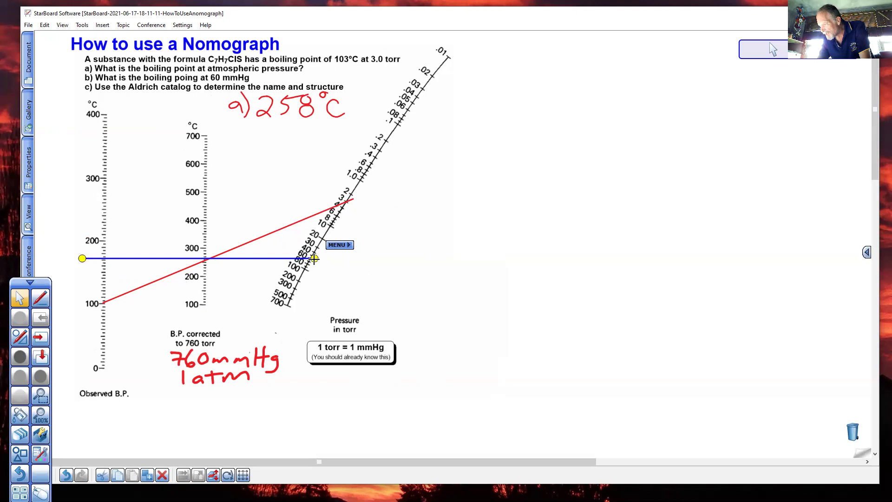
drag(314, 259, 333, 258)
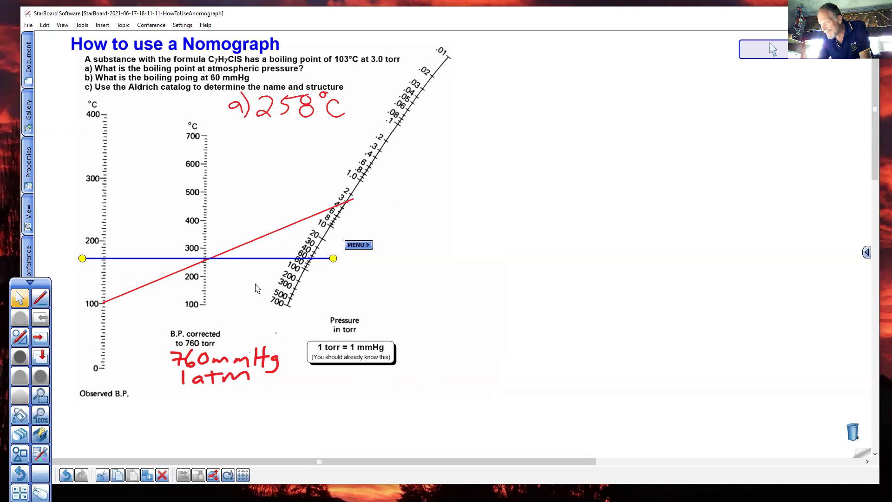
- Level the blue line and shift it slightly down through the 258 °C crossing
click(39, 298)
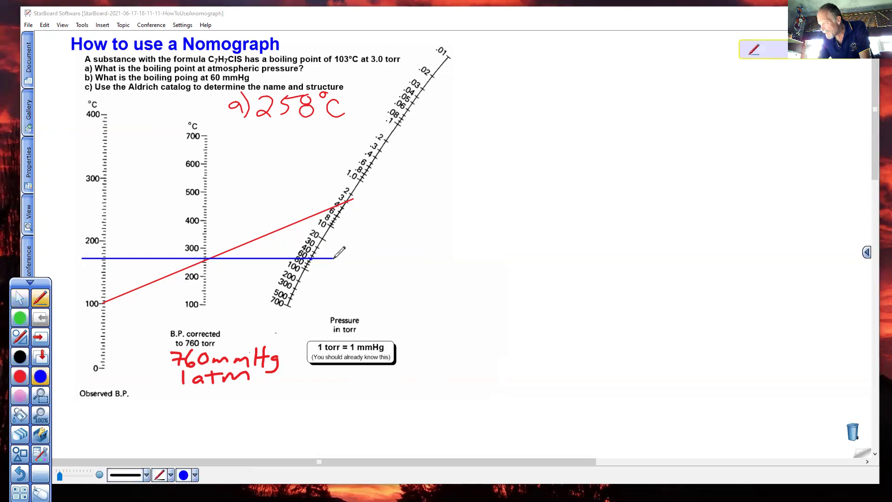
key(Escape)
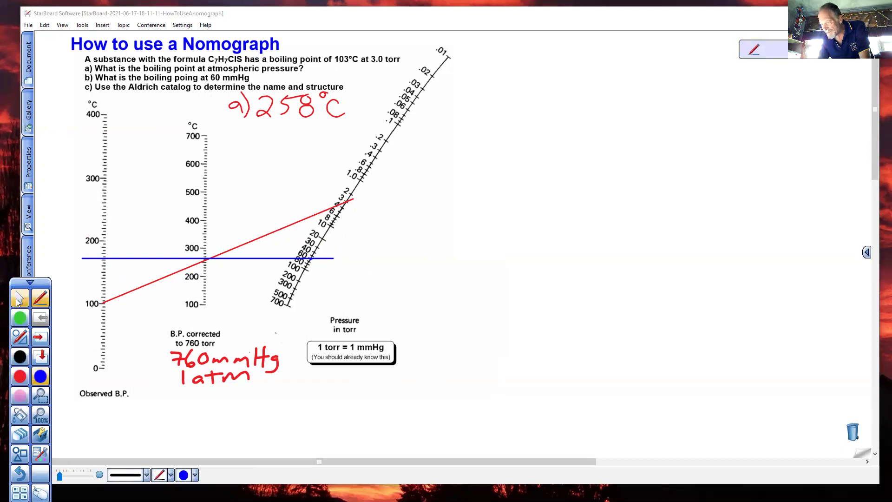
click(333, 258)
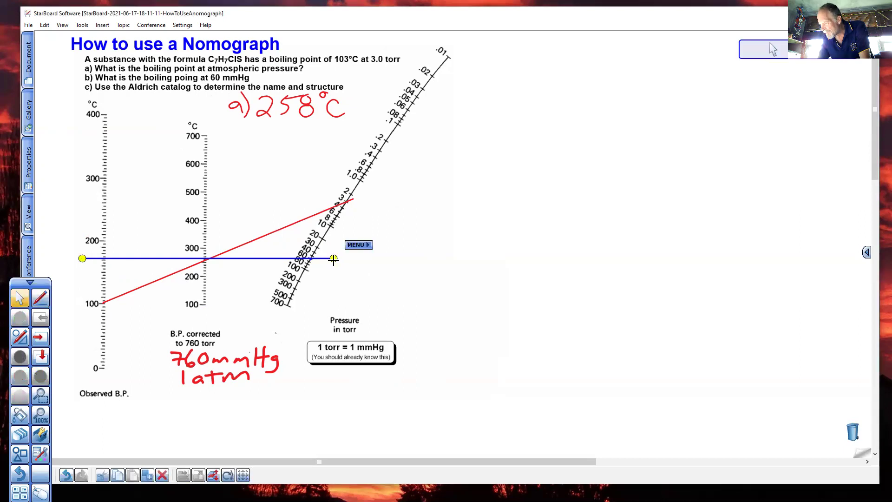
mouse_move(331, 266)
mouse_down()
mouse_move(330, 289)
mouse_move(331, 266)
mouse_up()
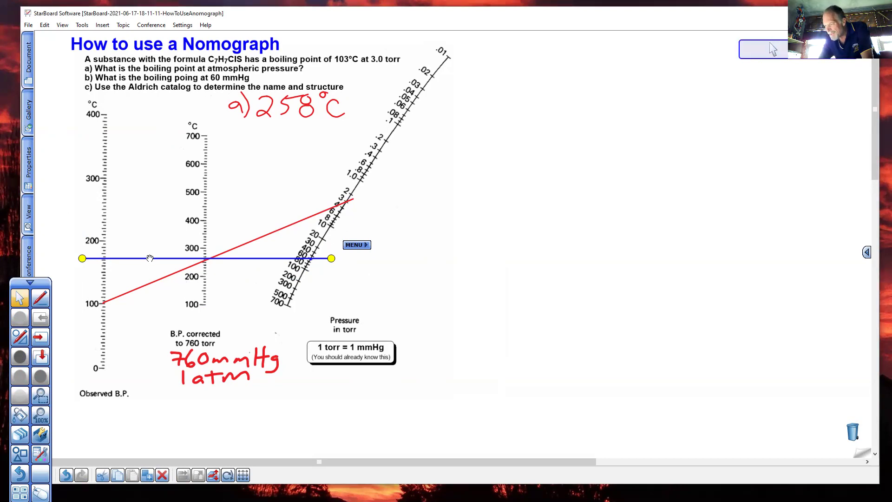
drag(85, 258, 88, 259)
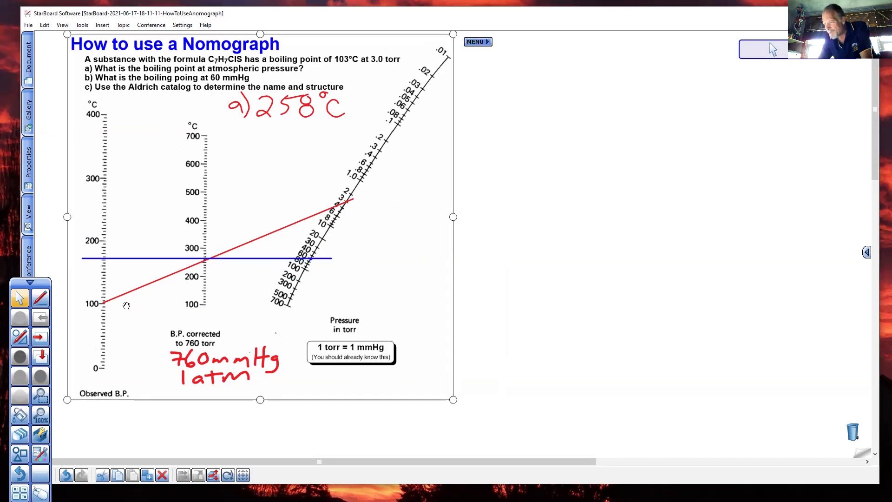
- Nudge the nomograph image right, then undo the move
click(509, 326)
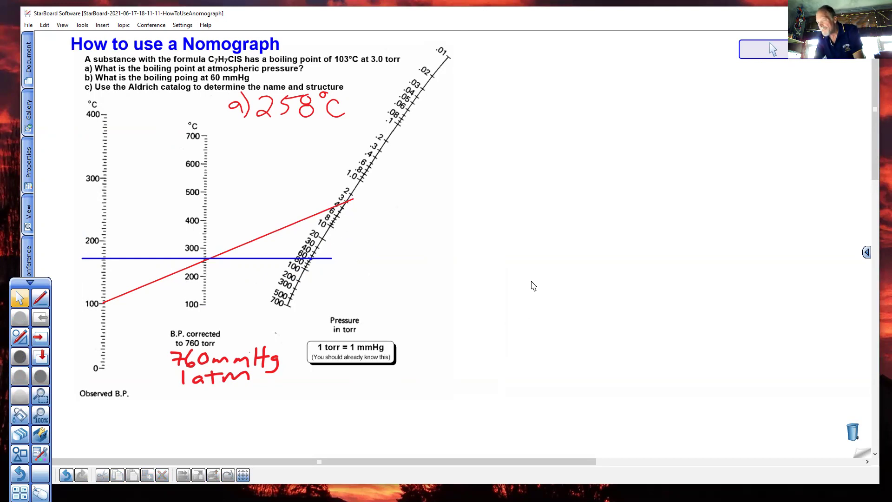
click(192, 167)
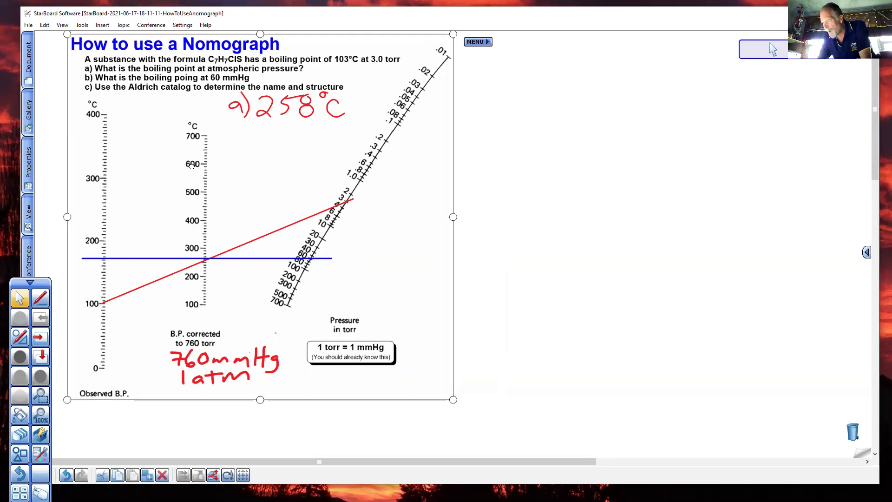
drag(192, 166, 194, 165)
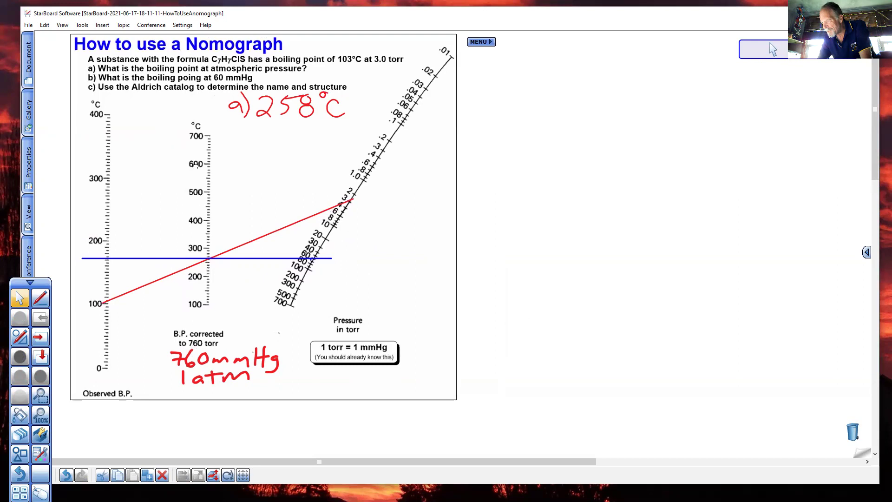
key(ctrl+z)
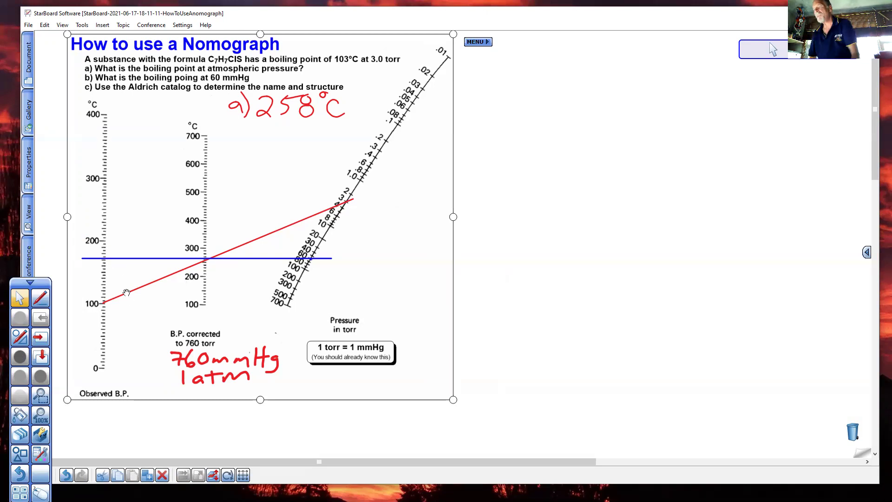
- Handwrite 'b) 173°C' in blue below a) 258°C
click(40, 298)
mouse_move(245, 136)
mouse_down()
mouse_move(230, 146)
mouse_move(254, 134)
mouse_move(256, 150)
mouse_up()
mouse_move(268, 132)
mouse_down()
mouse_move(268, 148)
mouse_move(288, 133)
mouse_move(284, 148)
mouse_move(309, 142)
mouse_move(297, 154)
mouse_move(324, 130)
mouse_move(348, 148)
mouse_up()
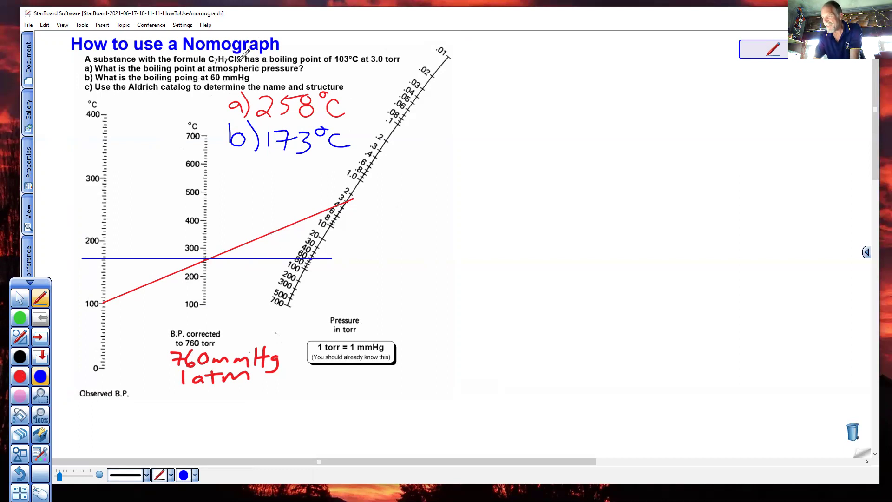
- On the Aldrich Catalog page, draw green X's over 4-Chlorobenzenemethanethiol and 4-Chlorothioanisole
click(40, 338)
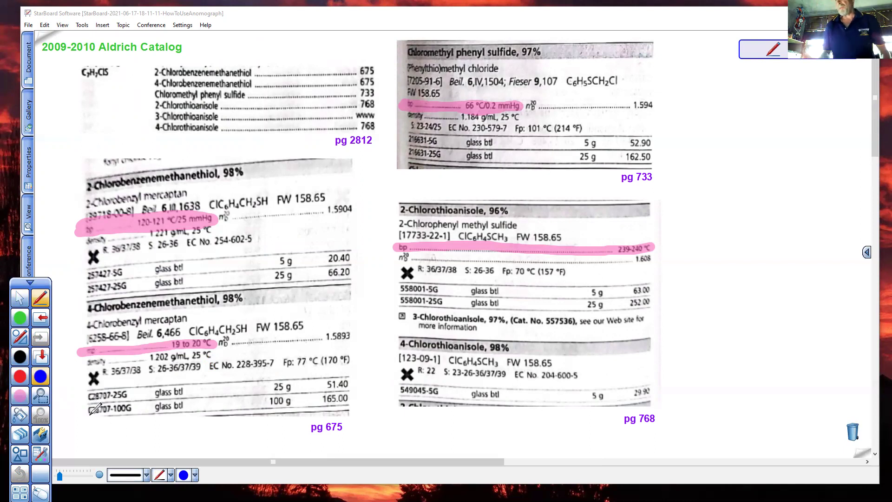
click(18, 322)
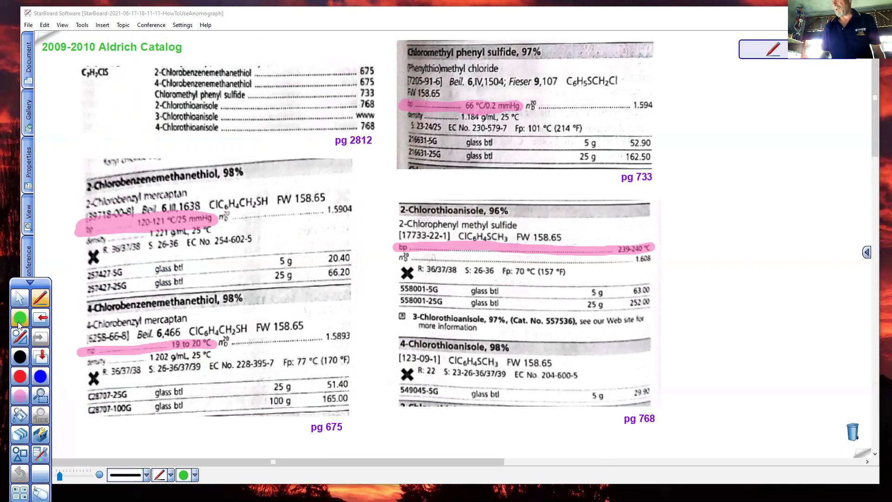
drag(106, 425, 285, 296)
drag(139, 297, 289, 424)
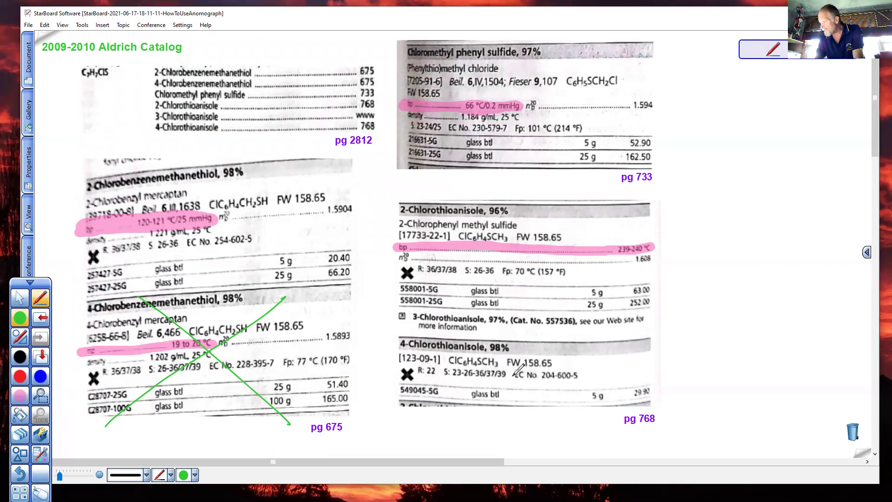
drag(449, 341, 586, 416)
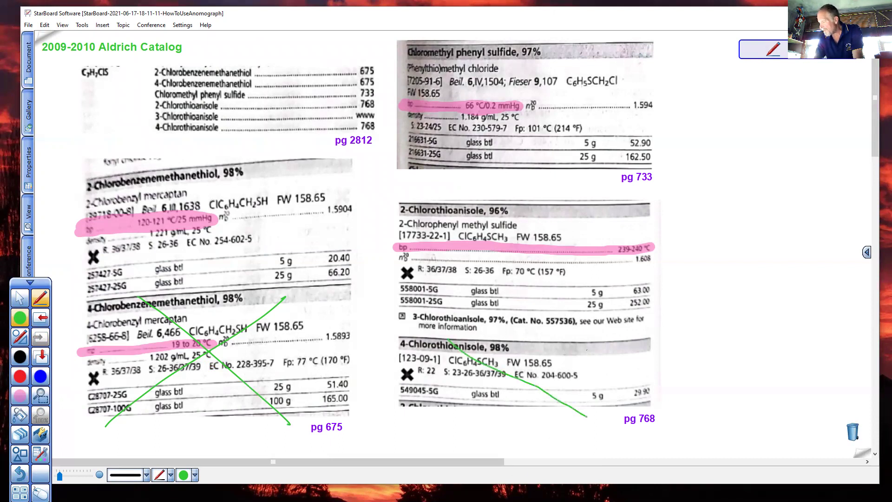
drag(580, 343, 459, 410)
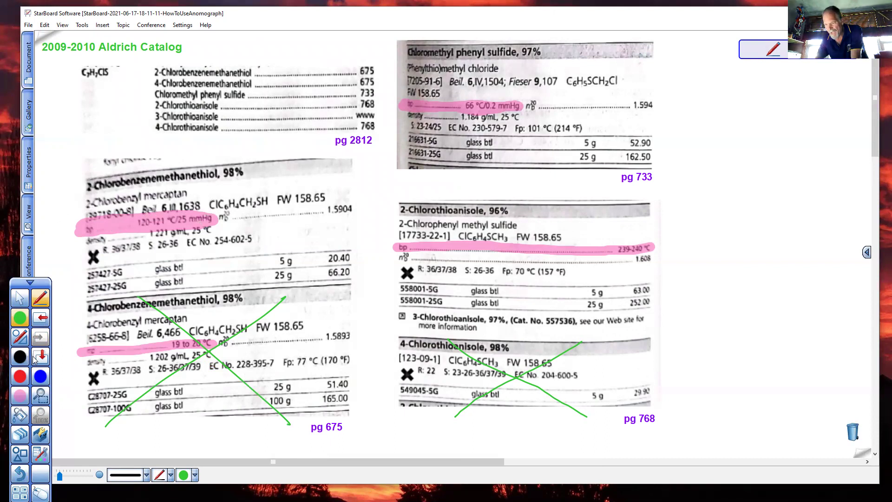
- Return to the nomograph page and handwrite '120°C @ 25' in green right of the chart
click(47, 317)
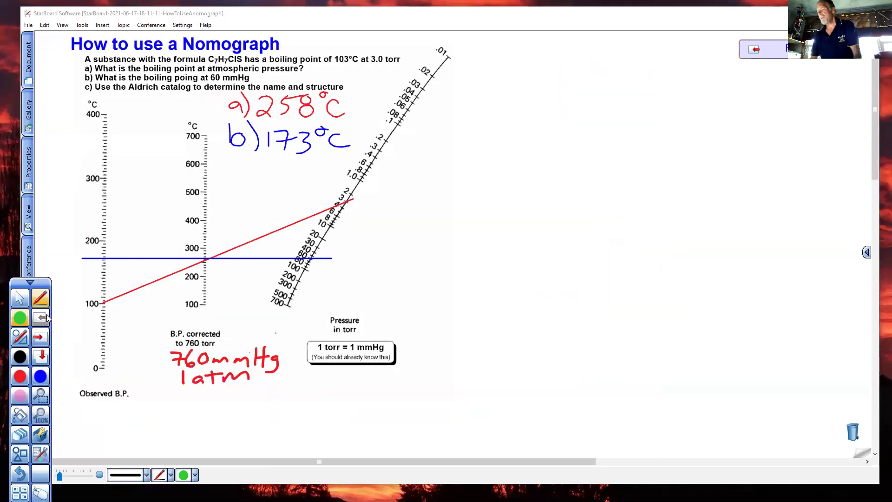
click(20, 318)
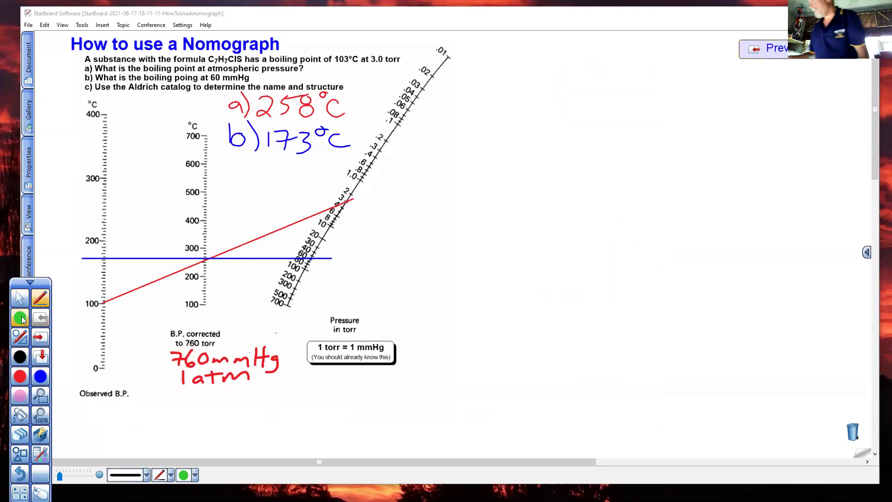
drag(570, 109, 570, 144)
mouse_move(586, 112)
mouse_down()
mouse_move(604, 119)
mouse_move(607, 136)
mouse_move(626, 106)
mouse_move(651, 96)
mouse_move(683, 138)
mouse_move(725, 133)
mouse_move(725, 152)
mouse_up()
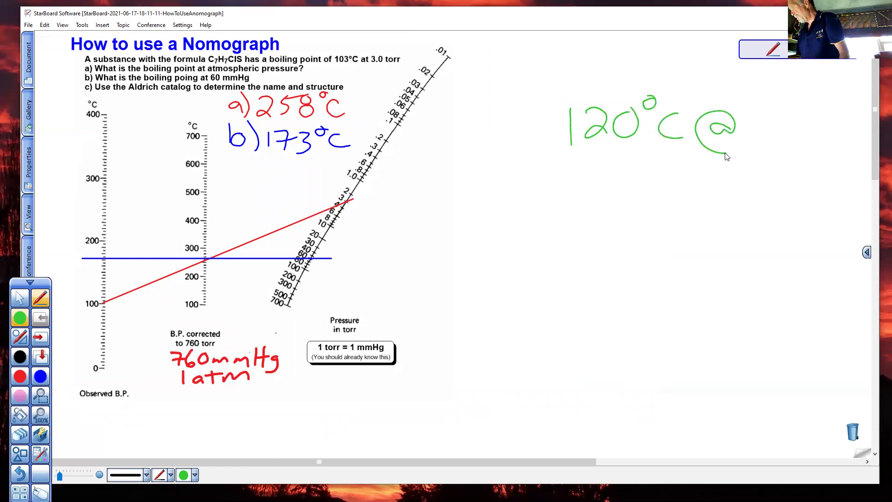
mouse_move(755, 118)
mouse_down()
mouse_move(757, 138)
mouse_move(785, 135)
mouse_up()
drag(791, 115, 783, 144)
drag(795, 113, 815, 111)
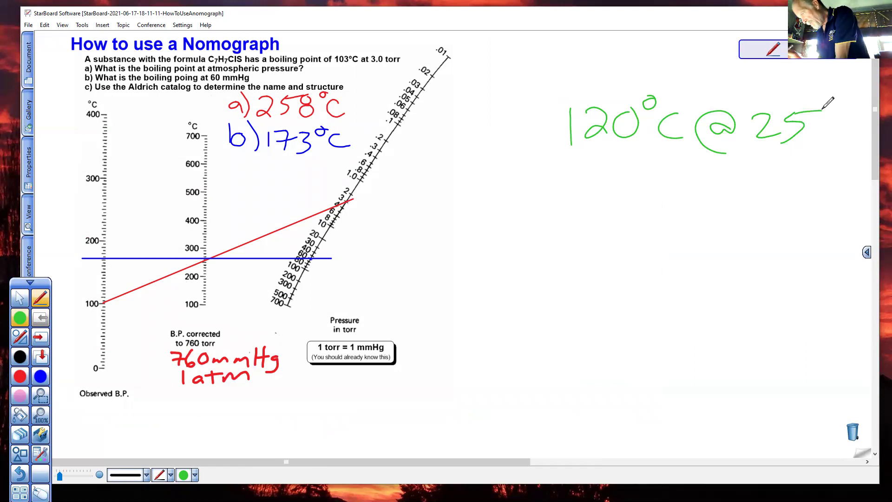
- Undo the trial green mark and line from 30 torr, then switch to Select
drag(316, 245, 324, 243)
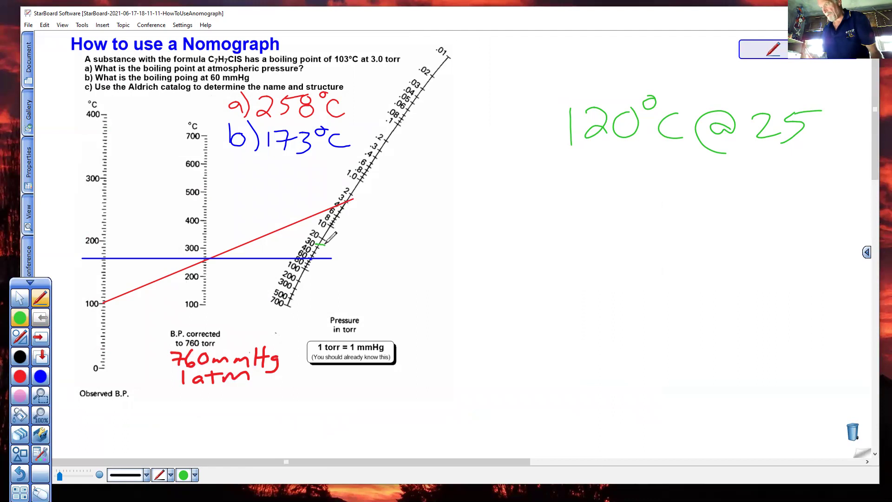
key(ctrl+z)
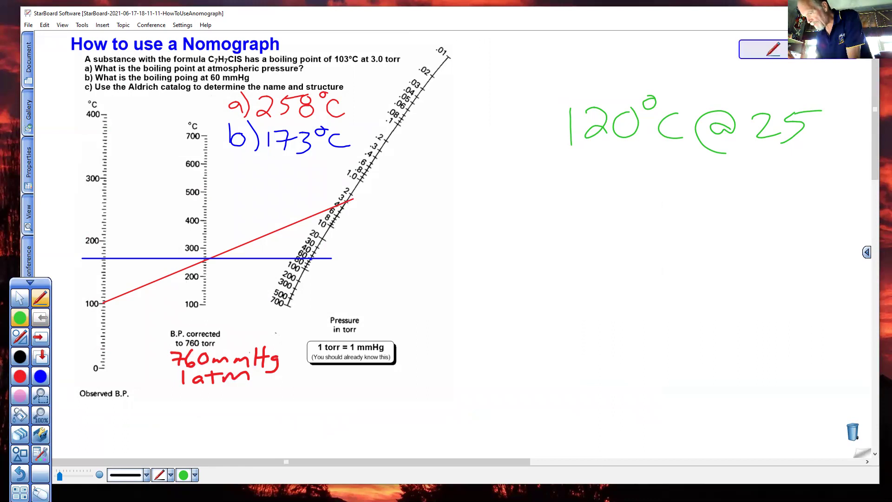
drag(321, 243, 99, 296)
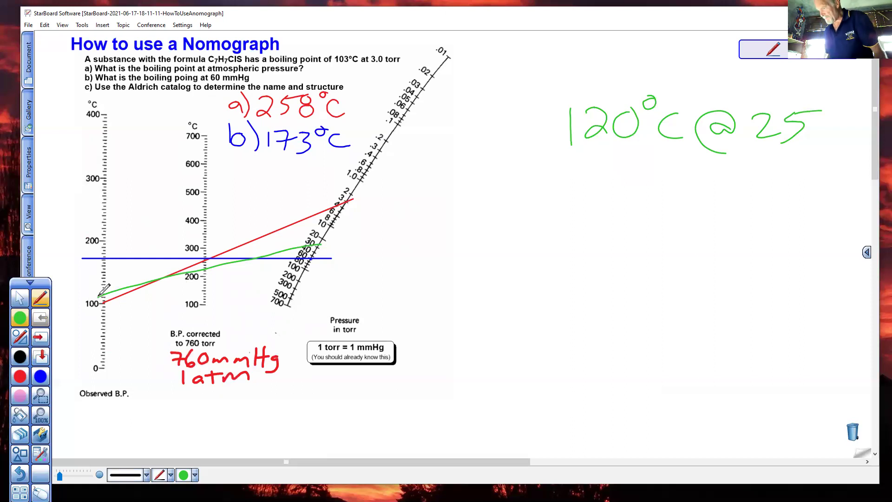
key(ctrl+z)
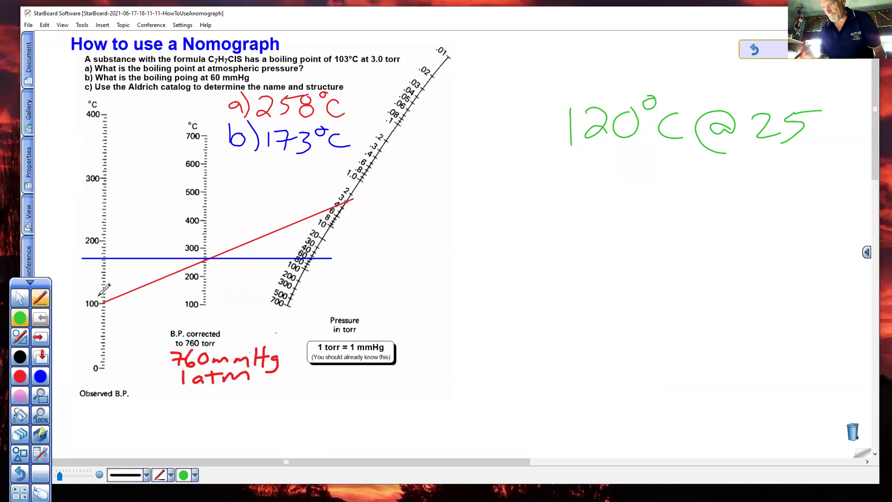
click(20, 337)
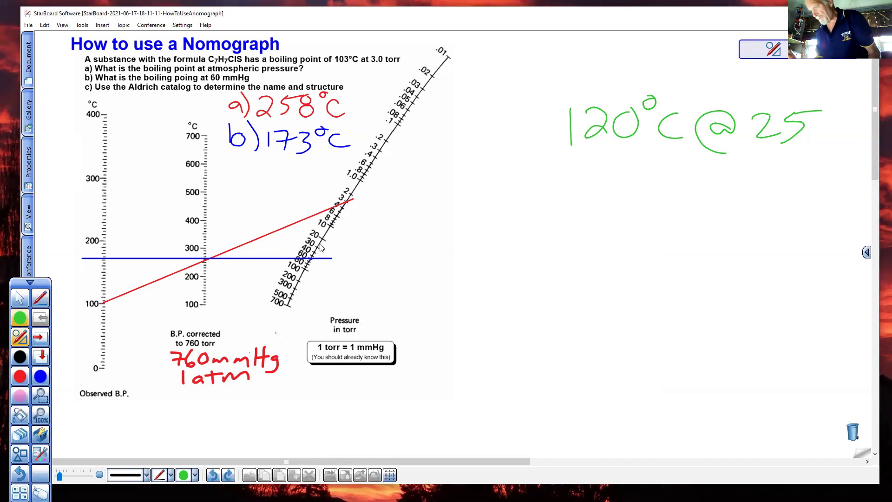
scroll(321, 247, right, 5)
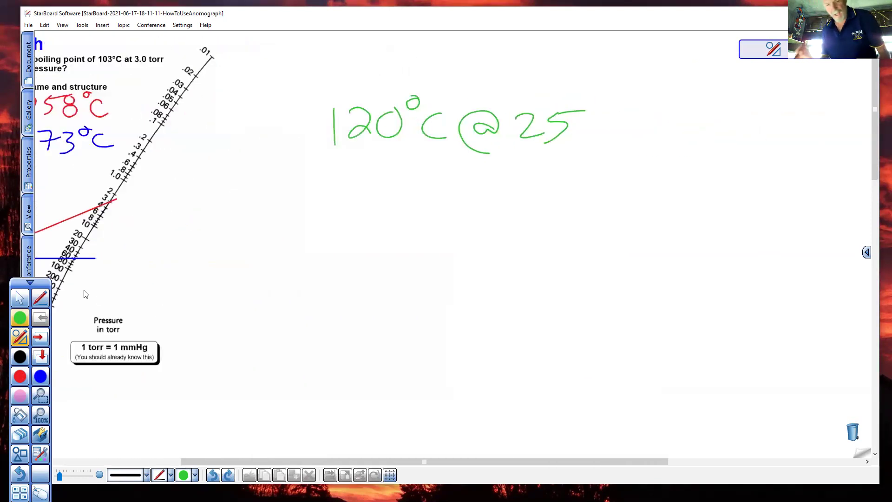
key(ctrl+z)
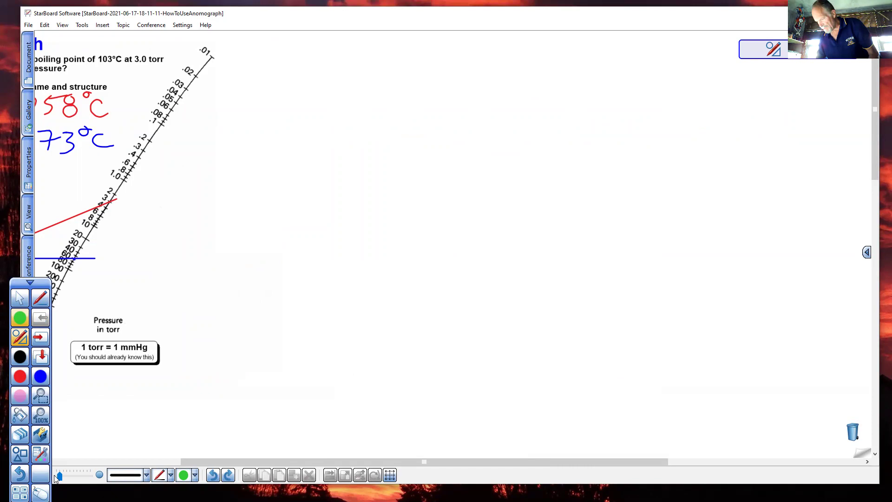
click(63, 460)
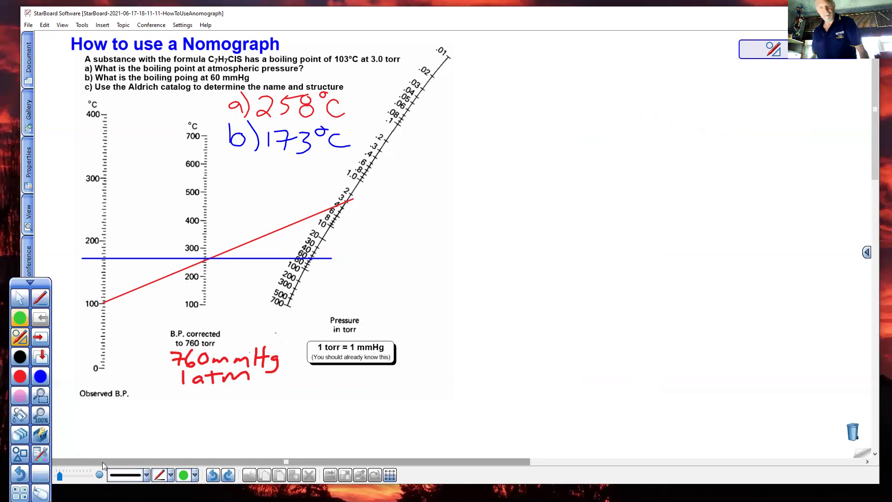
key(ctrl+y)
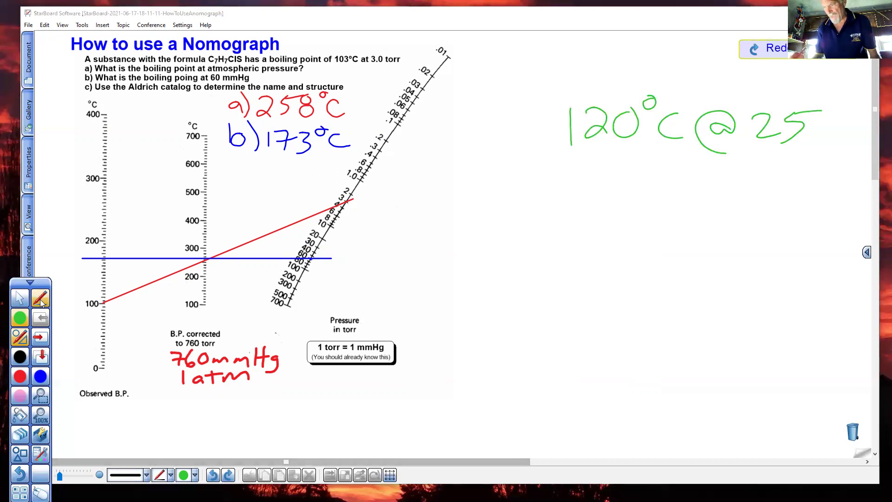
click(25, 315)
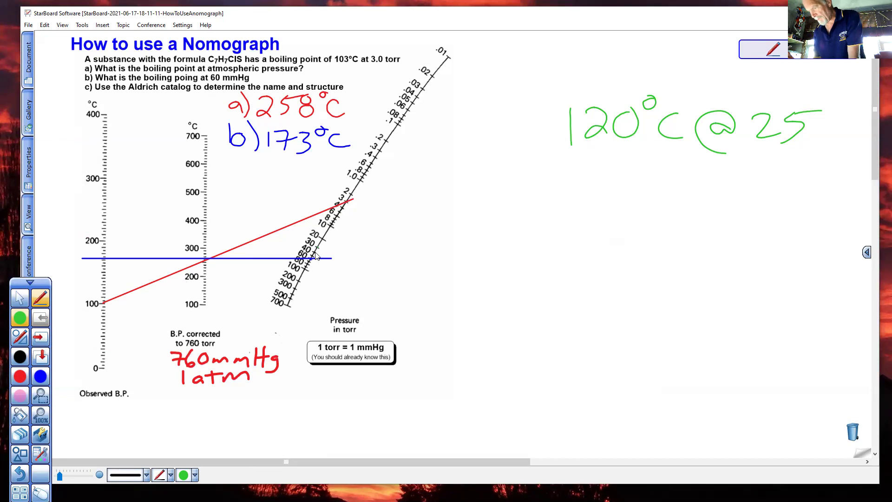
- Draw a green line from about 30 torr to the observed B.P. scale, replacing the first attempt
drag(315, 254, 102, 290)
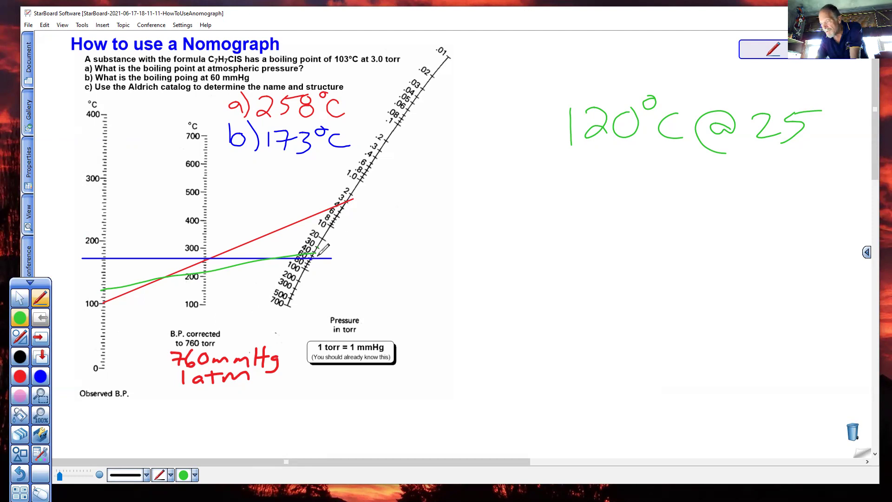
key(ctrl+z)
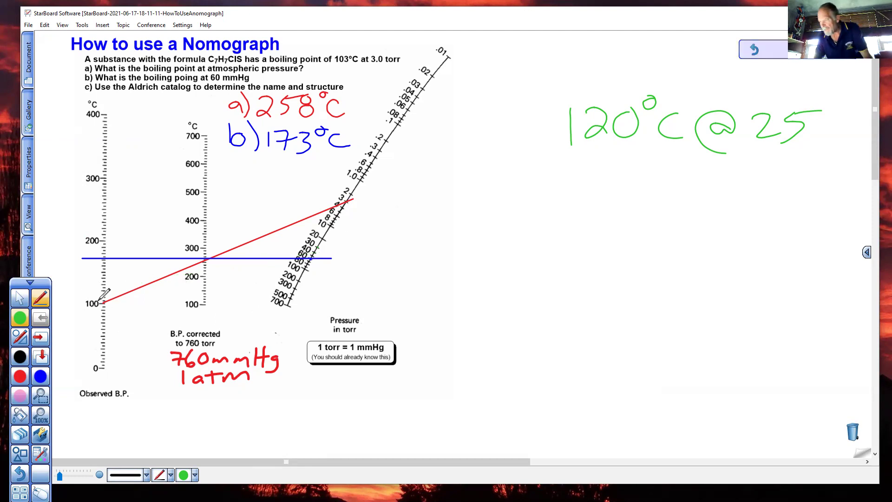
click(19, 318)
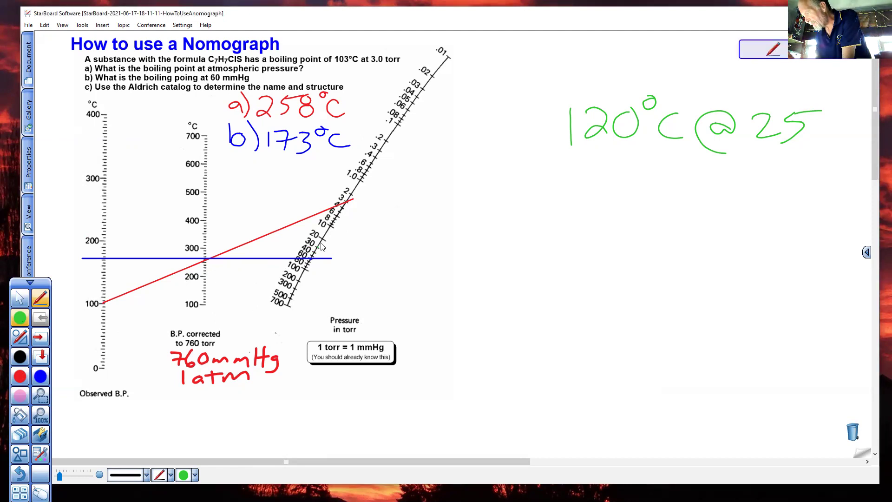
drag(321, 243, 92, 302)
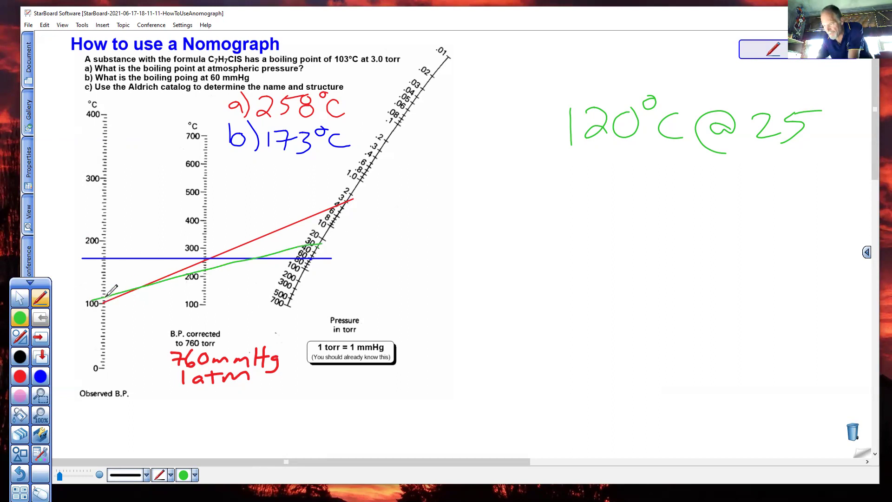
- Rotate the green line slightly clockwise and clear the selection
click(19, 299)
click(232, 264)
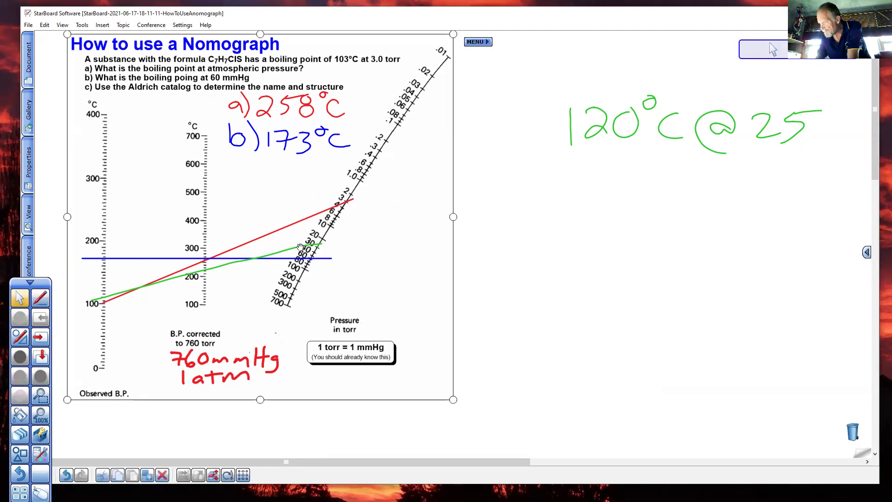
click(93, 299)
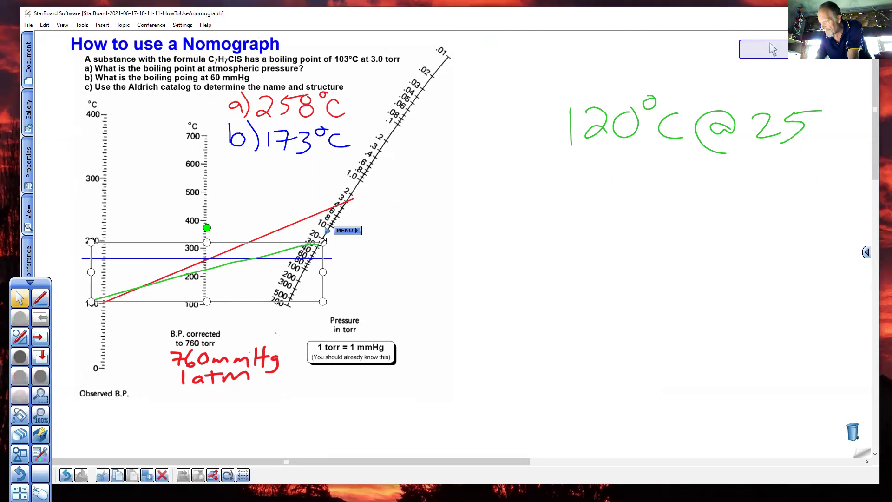
drag(206, 228, 208, 227)
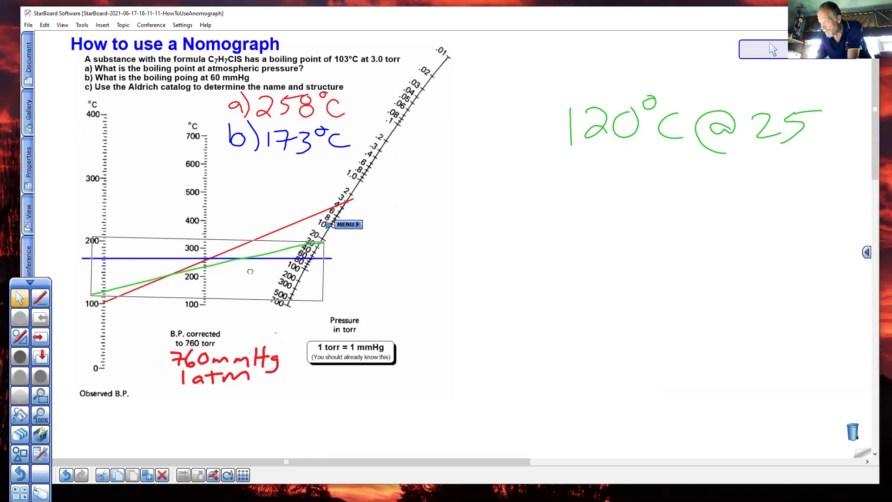
click(194, 322)
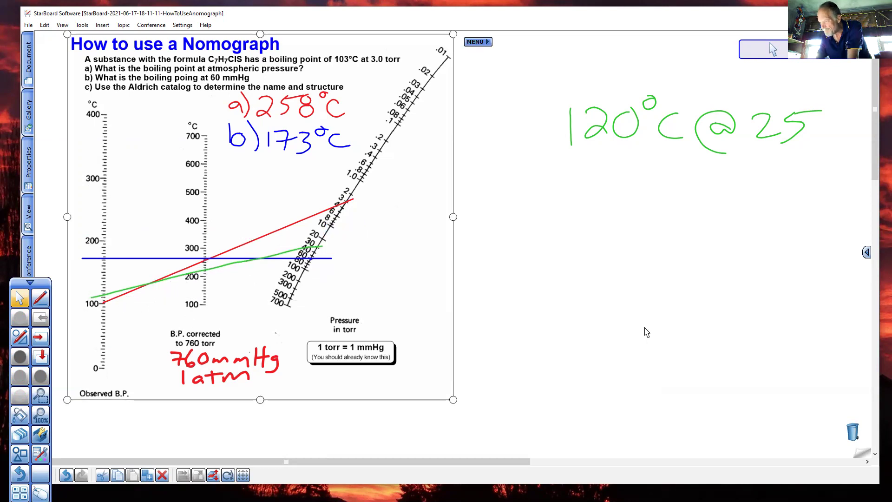
click(647, 351)
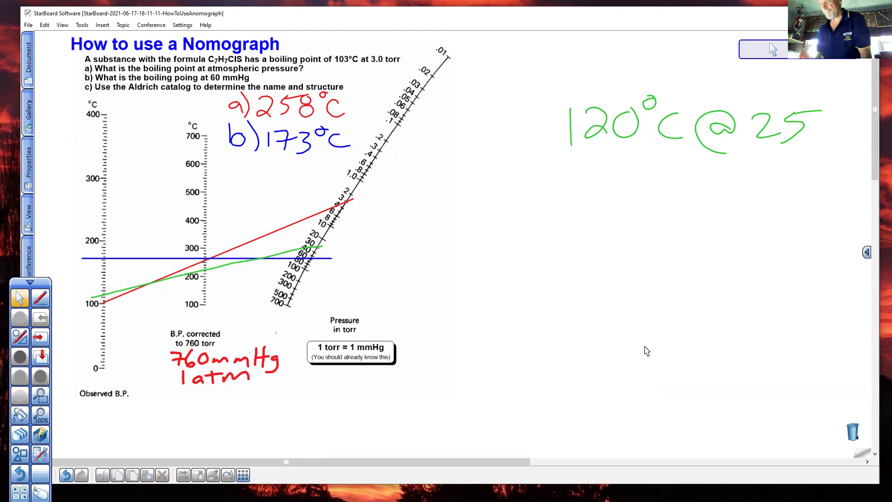
- Write a green 'NO!' under the 120°C@25 reading, then go to the Aldrich catalog page
click(636, 163)
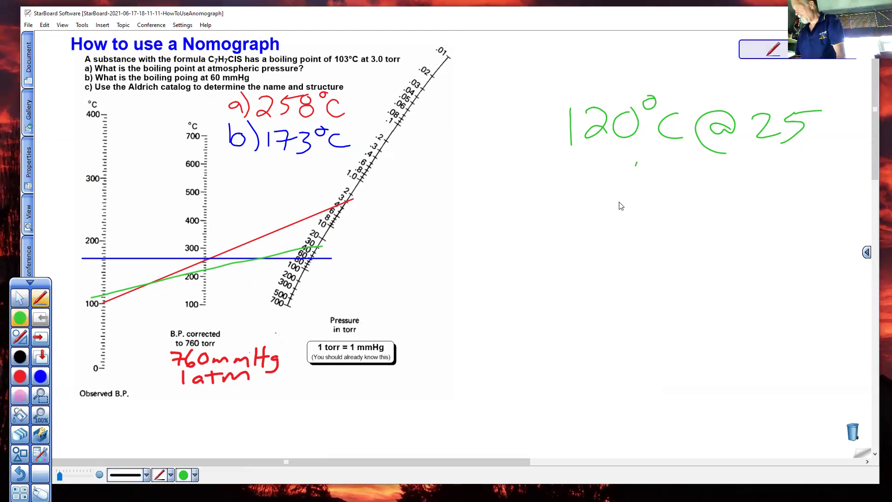
mouse_move(620, 206)
mouse_down()
mouse_move(652, 191)
mouse_move(677, 163)
mouse_up()
mouse_move(708, 174)
mouse_down()
mouse_move(701, 171)
mouse_move(735, 185)
mouse_up()
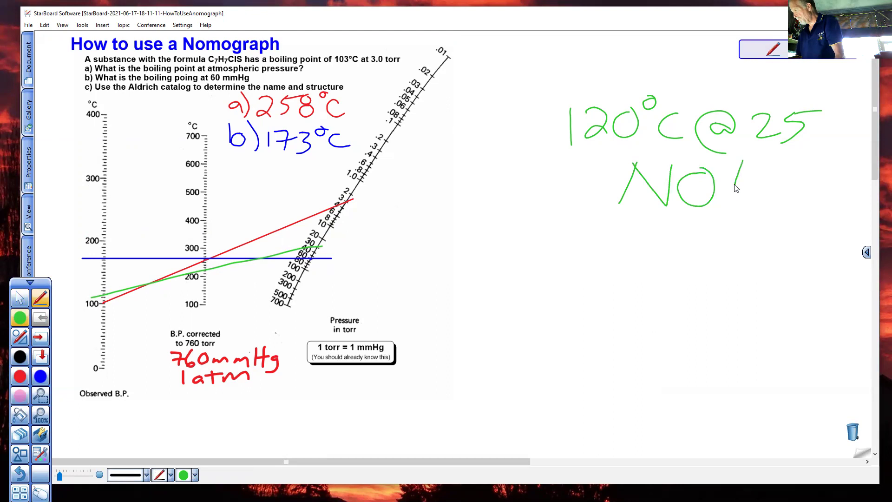
click(733, 204)
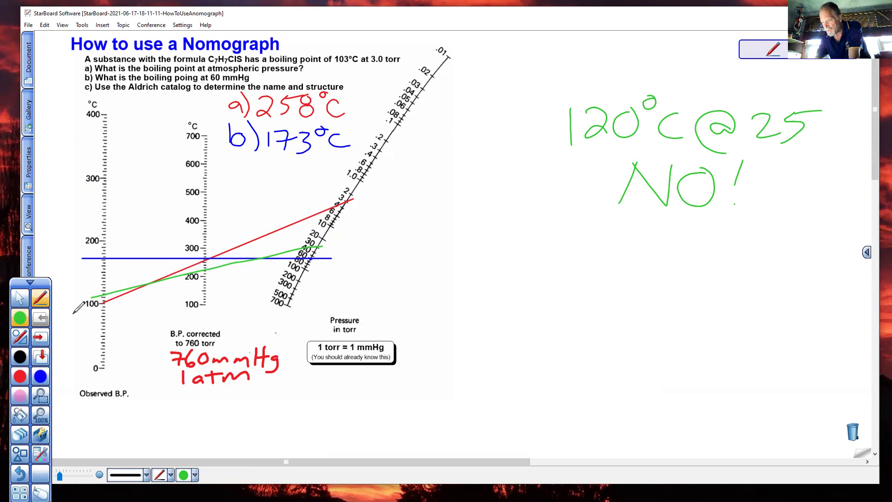
click(50, 336)
click(49, 335)
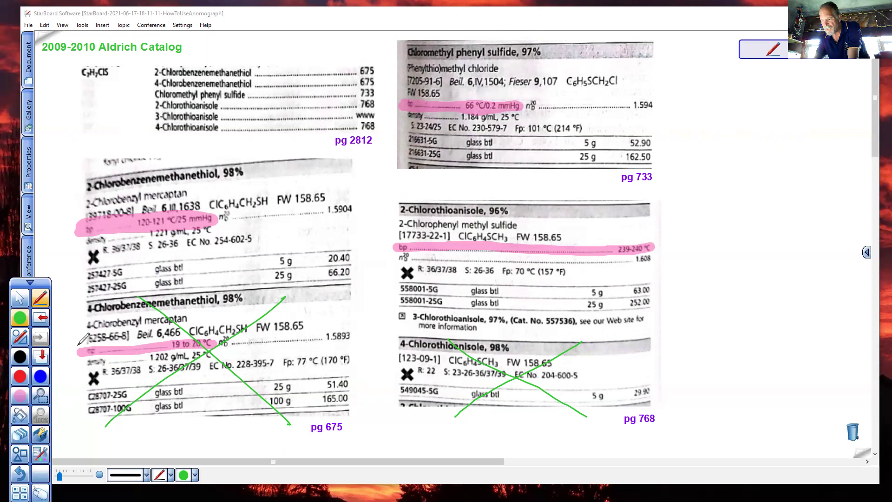
- Switch to the purple pen and handwrite '66°C @ .2torr' on the nomograph page
click(194, 476)
click(186, 445)
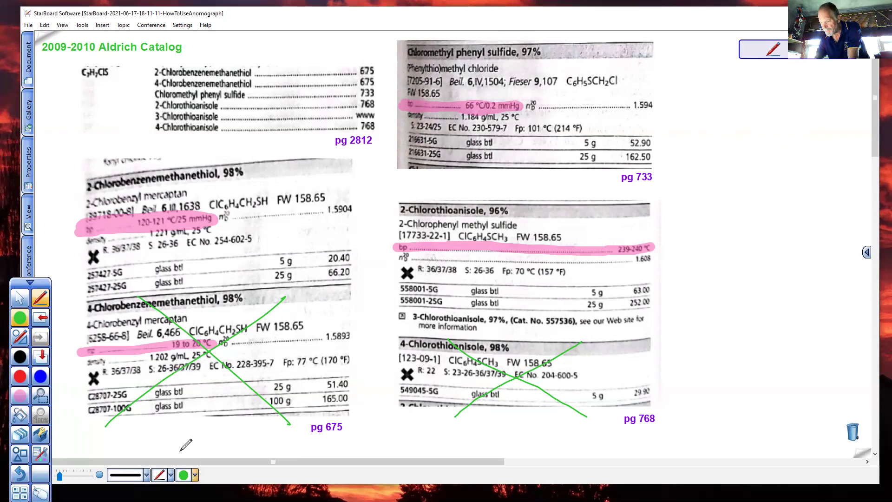
click(46, 334)
drag(584, 243, 575, 275)
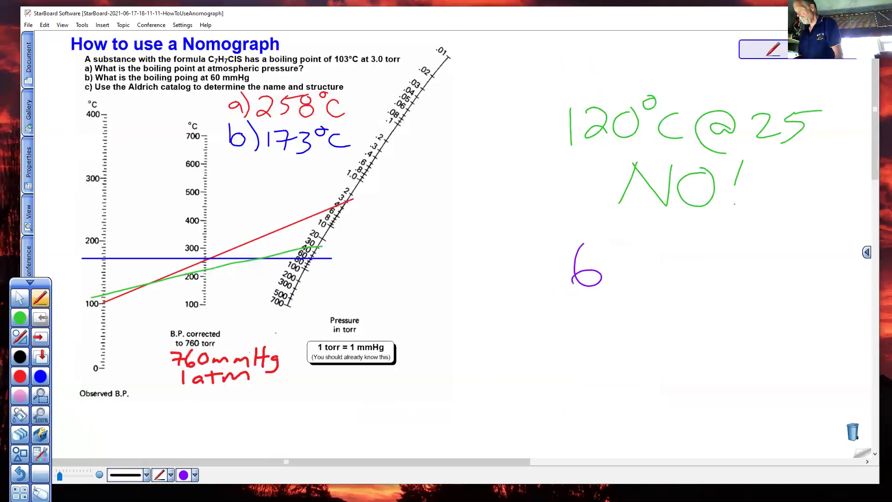
mouse_move(613, 246)
mouse_down()
mouse_move(612, 274)
mouse_move(628, 274)
mouse_up()
drag(649, 244, 684, 288)
mouse_move(715, 277)
mouse_down()
mouse_move(731, 275)
mouse_move(719, 301)
mouse_move(738, 305)
mouse_up()
mouse_move(773, 269)
mouse_down()
mouse_move(820, 297)
mouse_move(838, 277)
mouse_up()
mouse_move(838, 277)
mouse_down()
mouse_move(829, 285)
mouse_move(867, 273)
mouse_up()
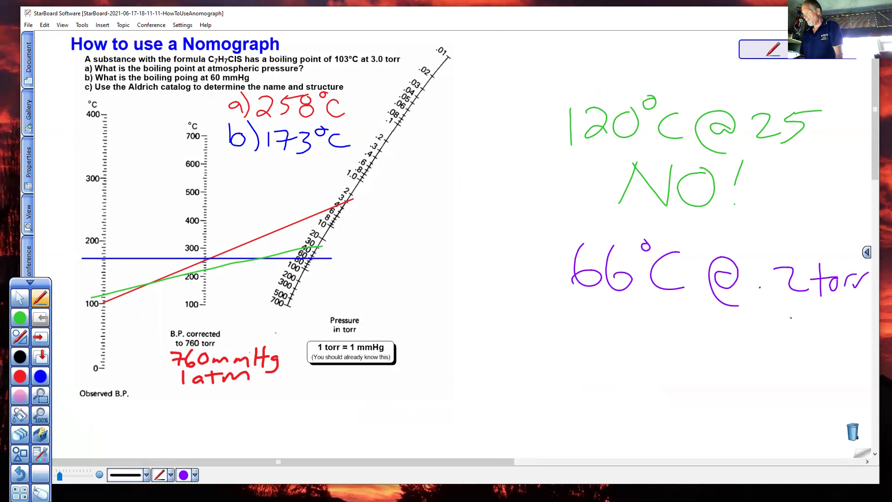
- Add a question mark after the 25 reading and a decimal point before 2torr
drag(823, 106, 828, 125)
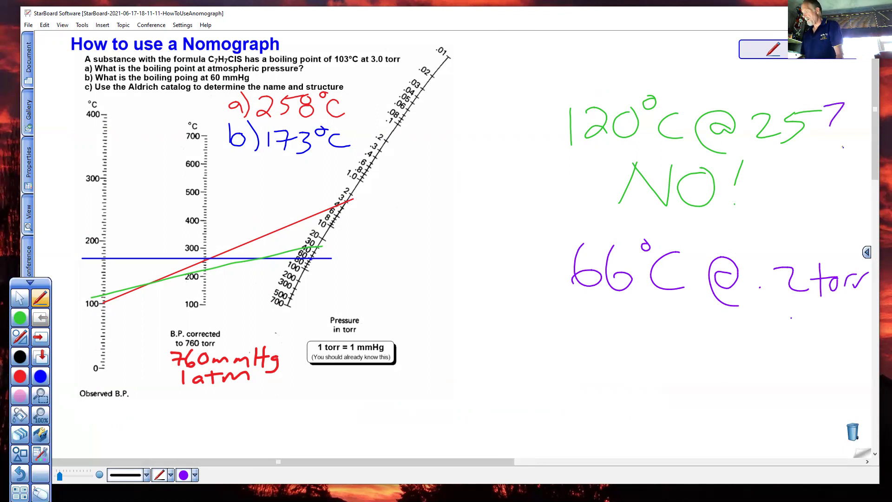
click(534, 462)
drag(795, 252, 788, 284)
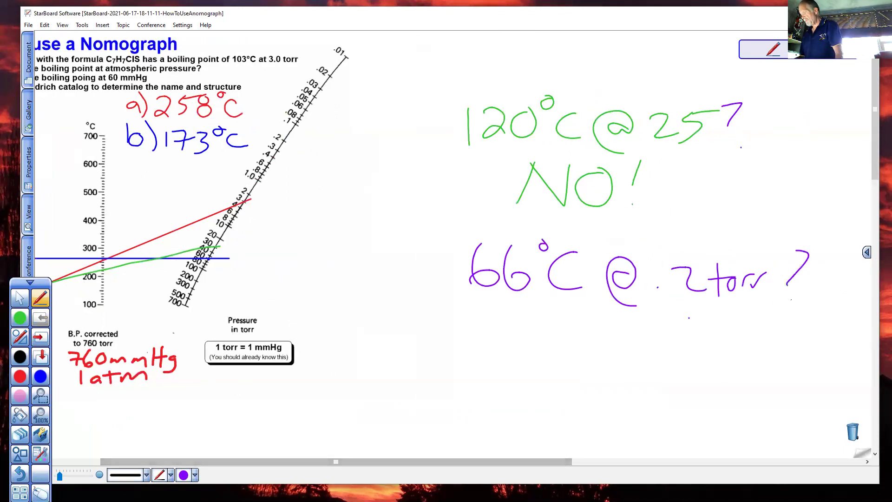
drag(676, 287, 672, 291)
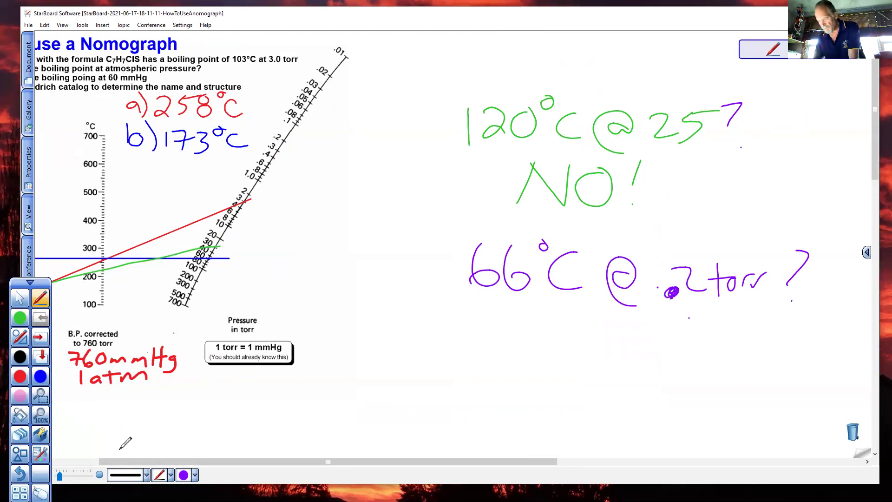
click(74, 461)
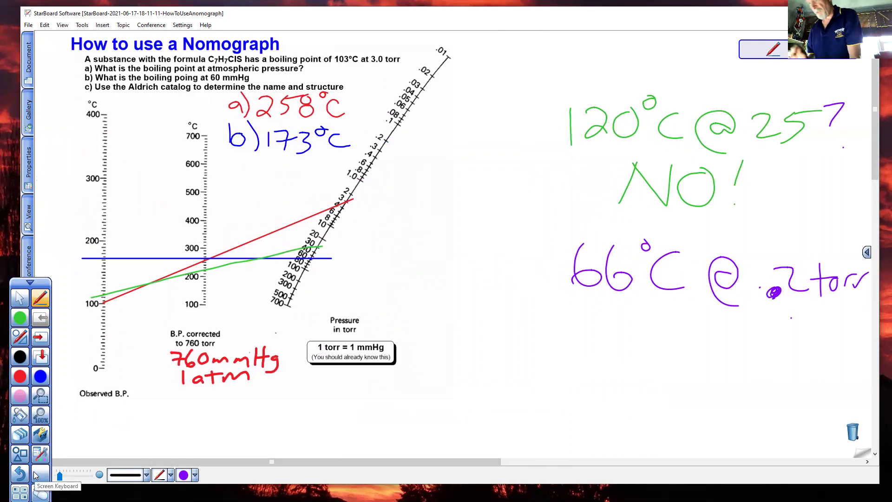
- Draw a purple line from 0.2 torr across the nomograph chart
click(22, 339)
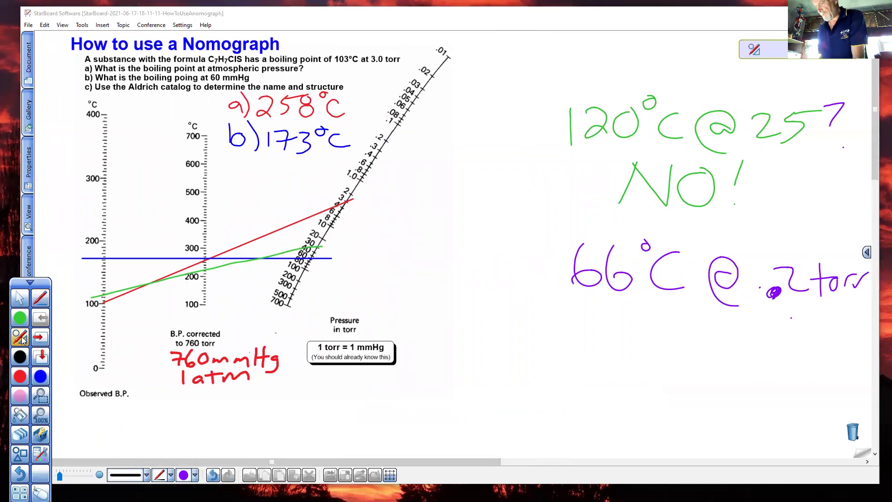
click(46, 302)
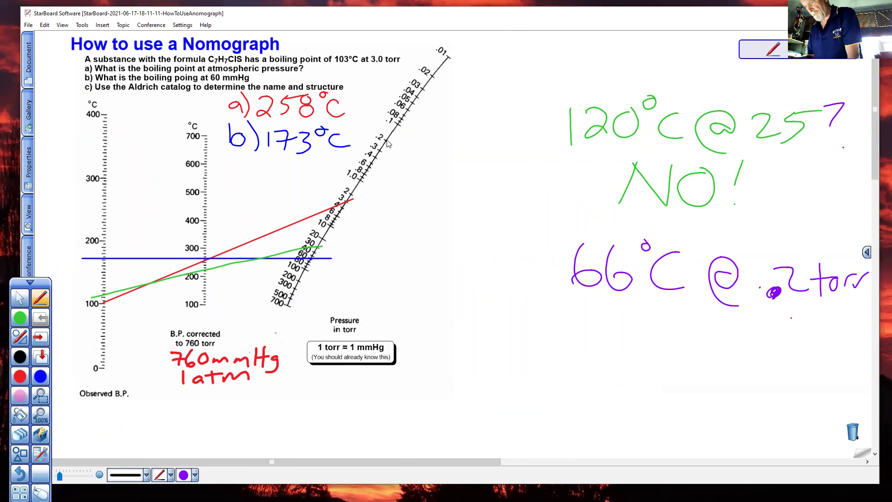
mouse_move(387, 141)
mouse_down()
mouse_move(276, 205)
mouse_move(96, 337)
mouse_up()
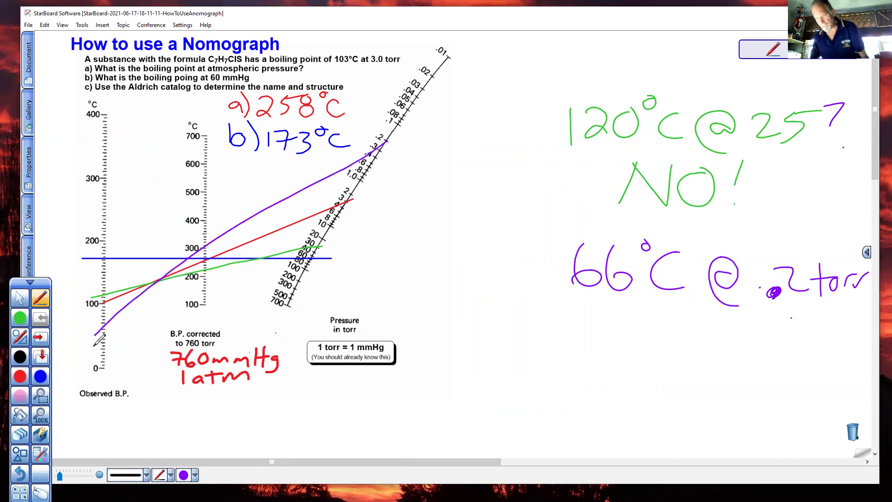
- Undo the purple line and redraw it from 0.2 torr with intelligent pen drawing
key(ctrl+z)
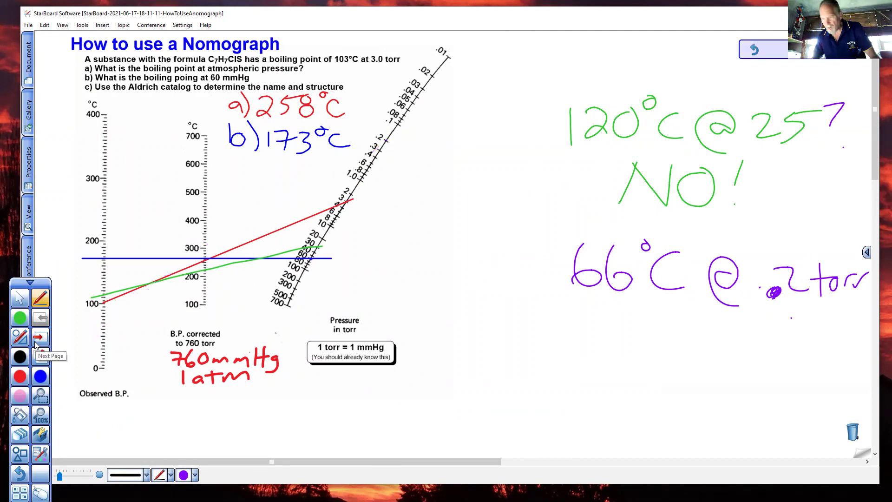
click(18, 342)
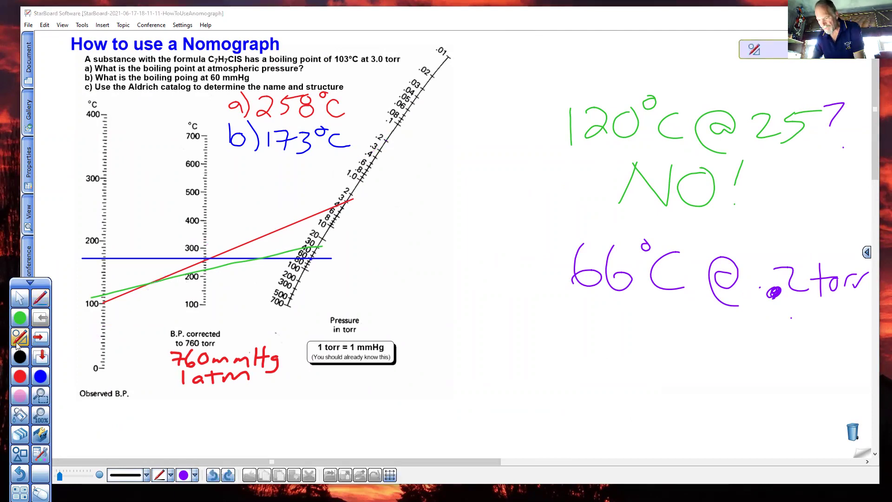
click(46, 379)
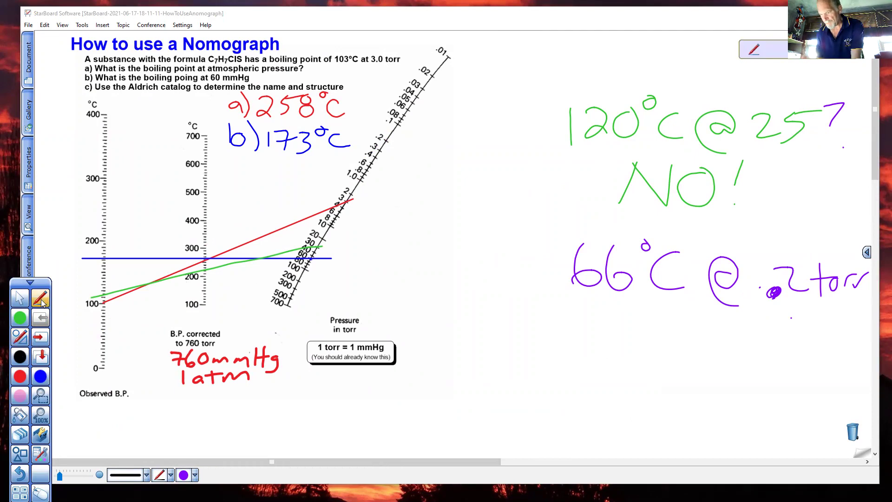
click(24, 342)
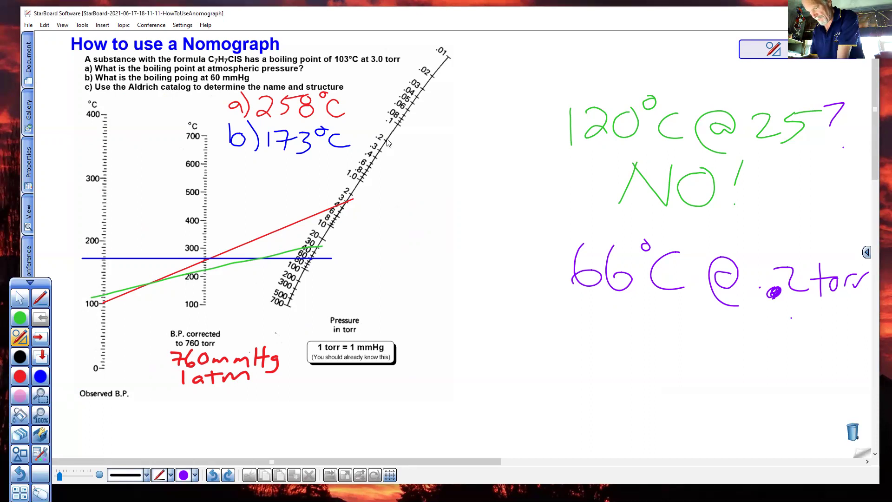
drag(388, 143, 90, 331)
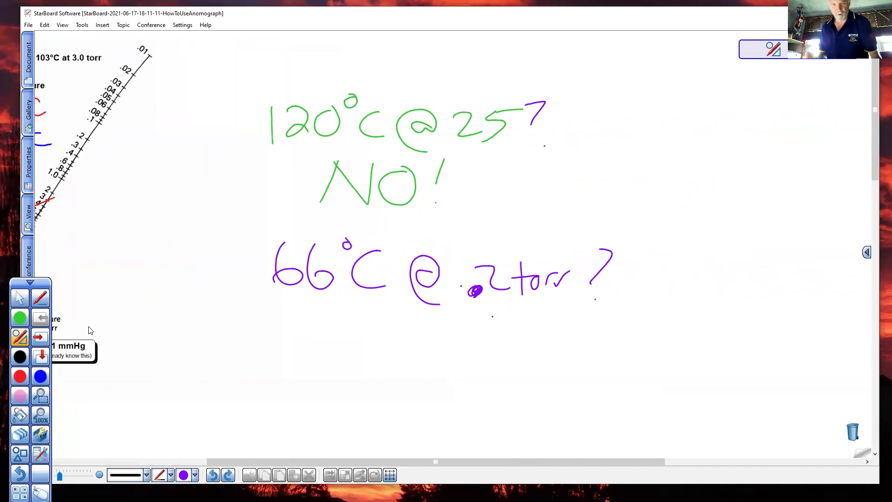
- Undo the smudged question mark and redraw a clean '?' after .2torr
key(ctrl+z)
key(ctrl+z)
key(ctrl+z)
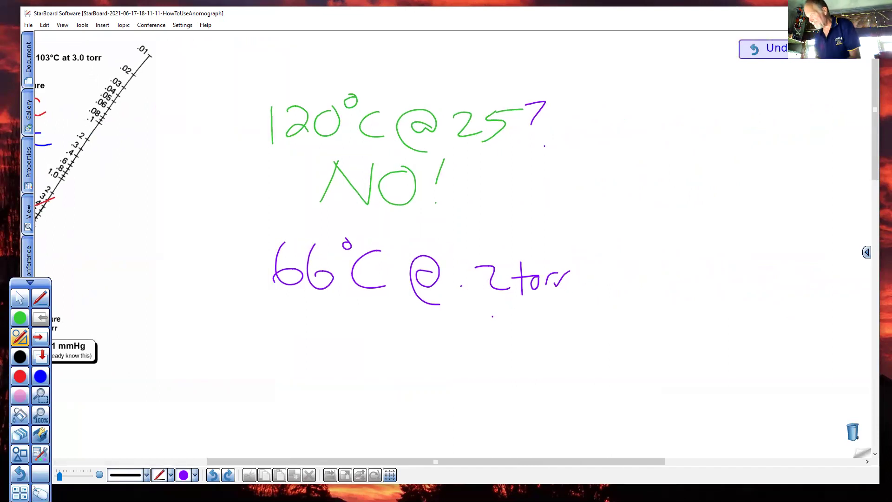
drag(588, 255, 587, 282)
click(596, 296)
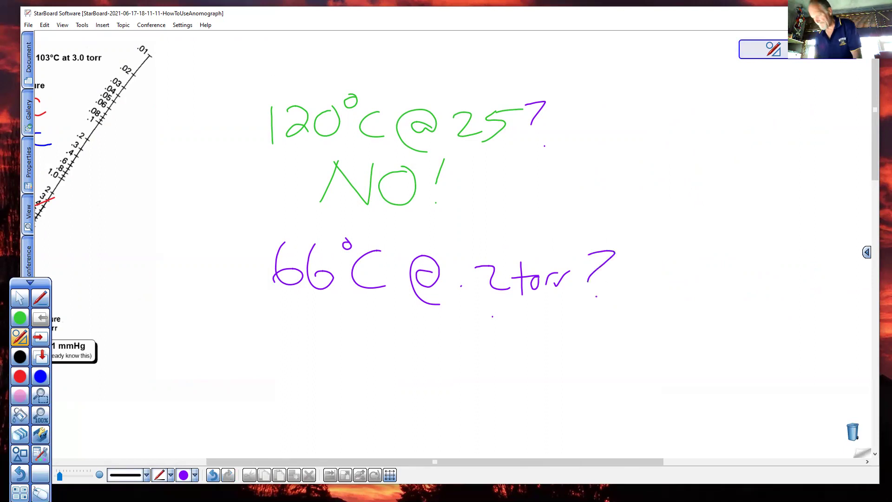
click(59, 461)
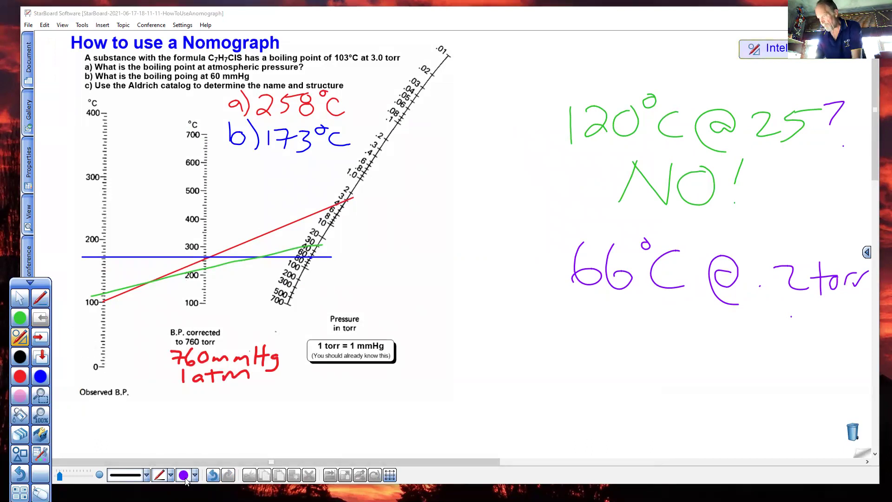
- Draw a straight purple line from 0.2 torr down across the nomograph with intelligent pen
click(393, 135)
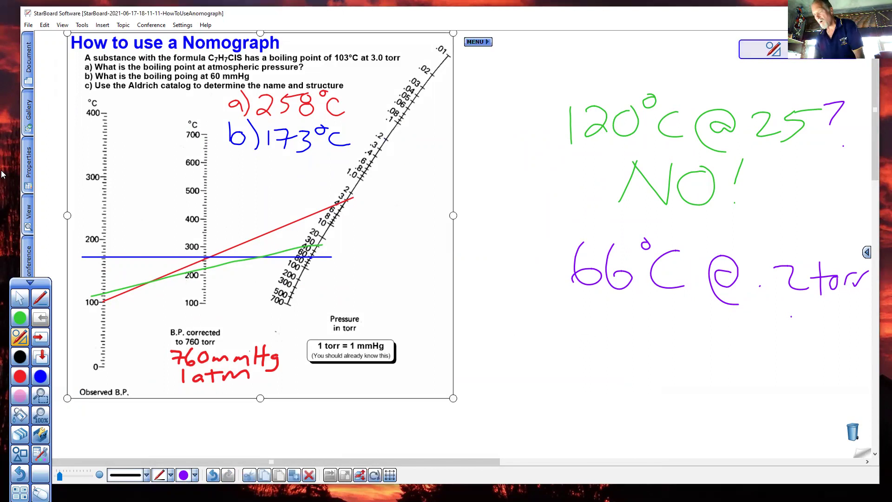
click(40, 305)
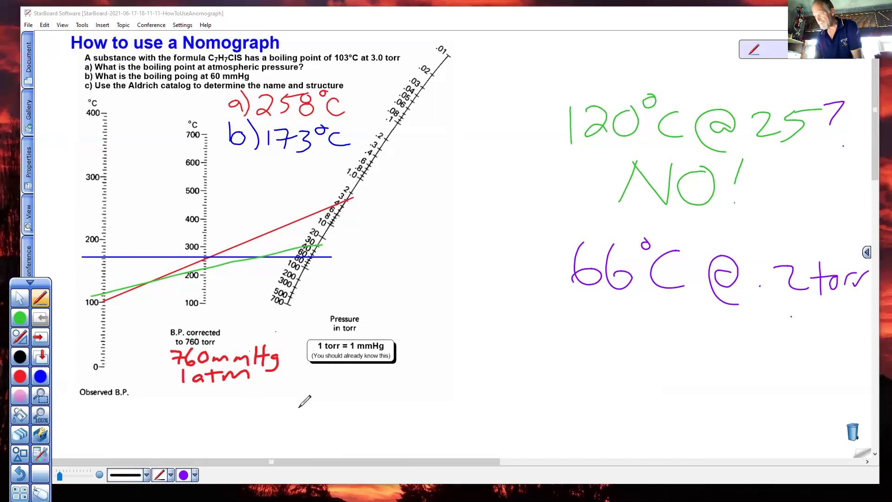
click(22, 342)
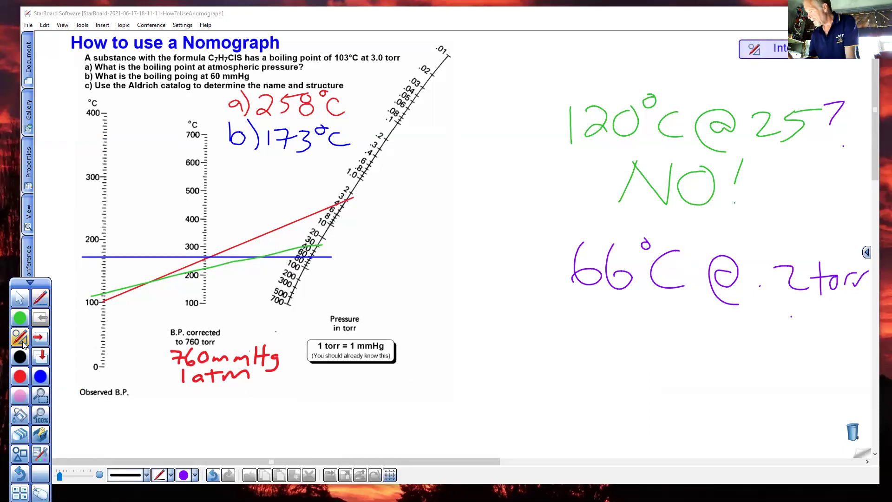
drag(385, 143, 96, 335)
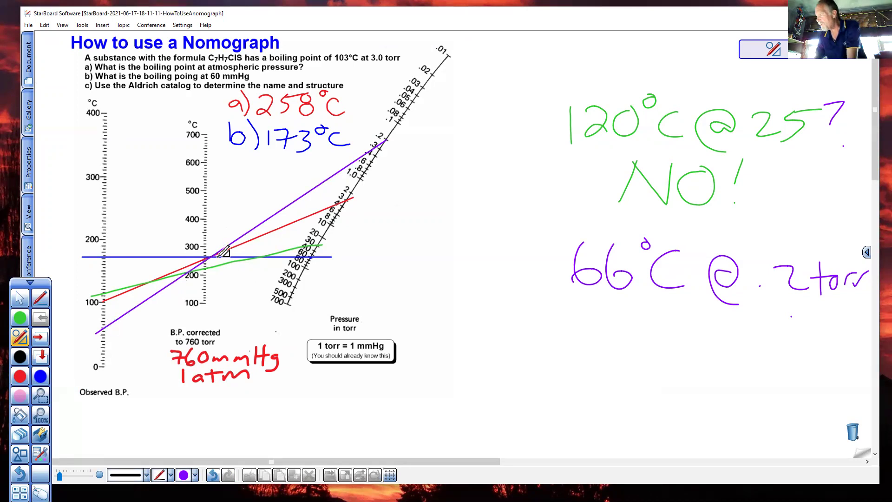
- Draw a purple check mark beside '66°C @ .2 torr', redoing the first stroke
drag(511, 261, 578, 222)
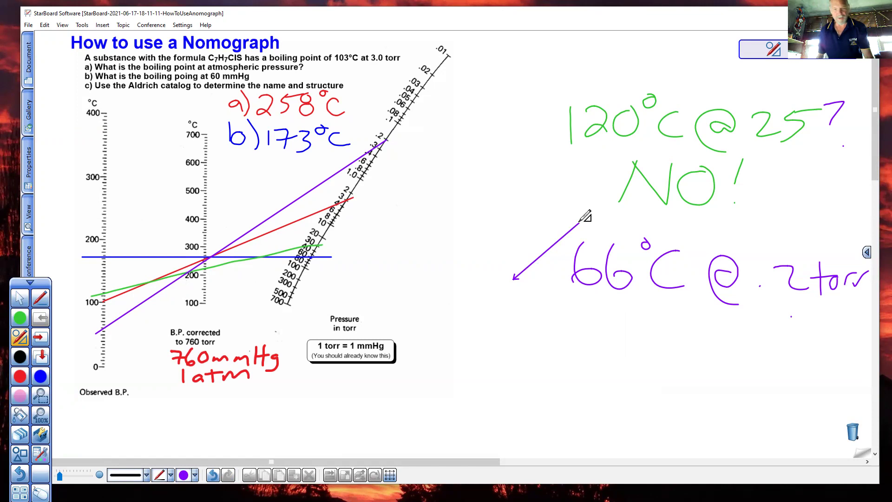
key(ctrl+z)
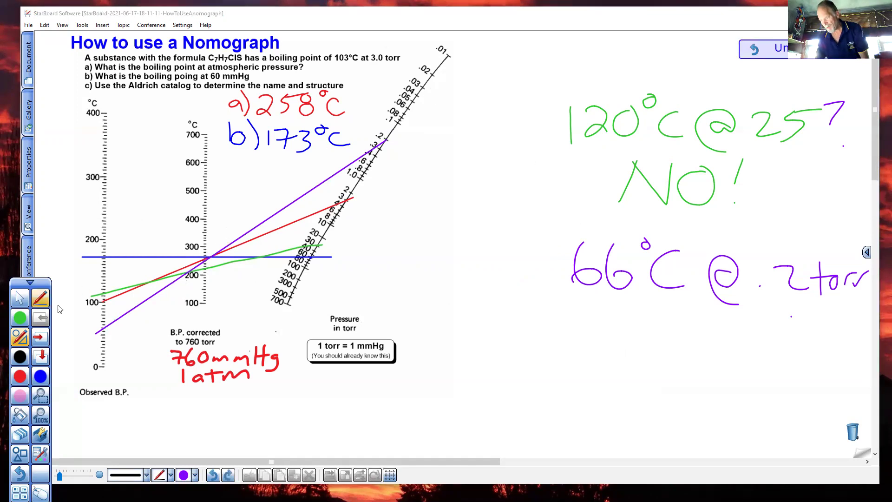
mouse_move(517, 259)
mouse_down()
mouse_move(544, 259)
mouse_move(572, 241)
mouse_up()
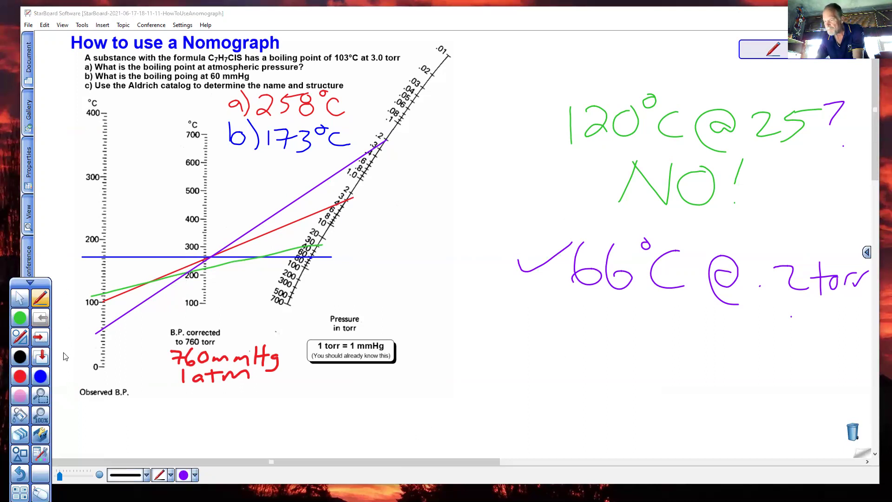
- On the catalog, circle Chloromethyl phenyl sulfide in purple and put a red X over 2-Chlorothioanisole
key(Page_Down)
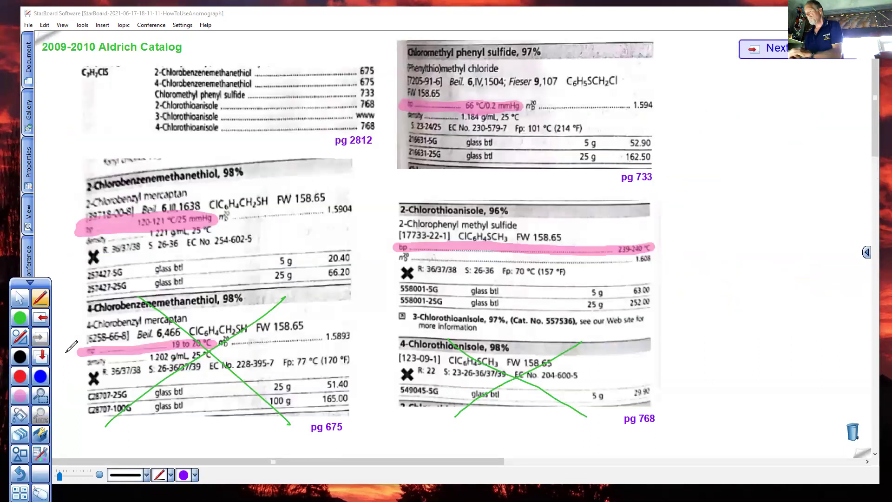
mouse_move(609, 58)
mouse_down()
mouse_move(391, 132)
mouse_move(572, 52)
mouse_move(553, 49)
mouse_up()
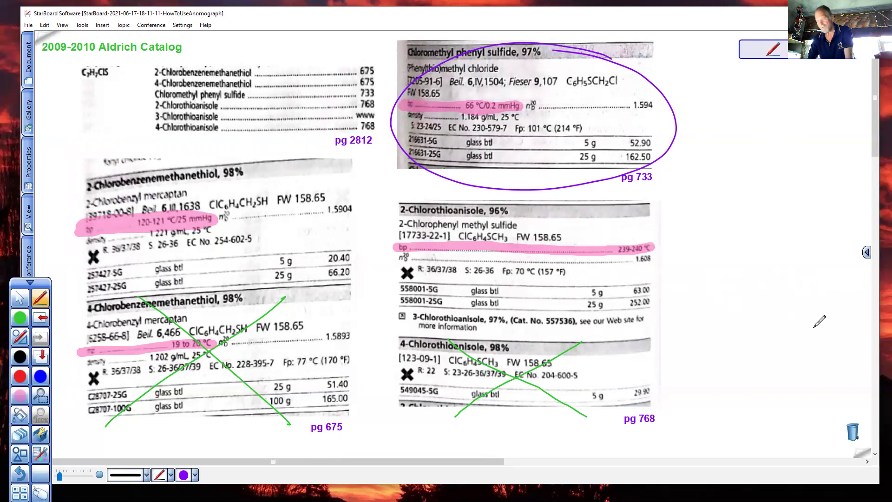
click(23, 377)
drag(536, 222, 613, 311)
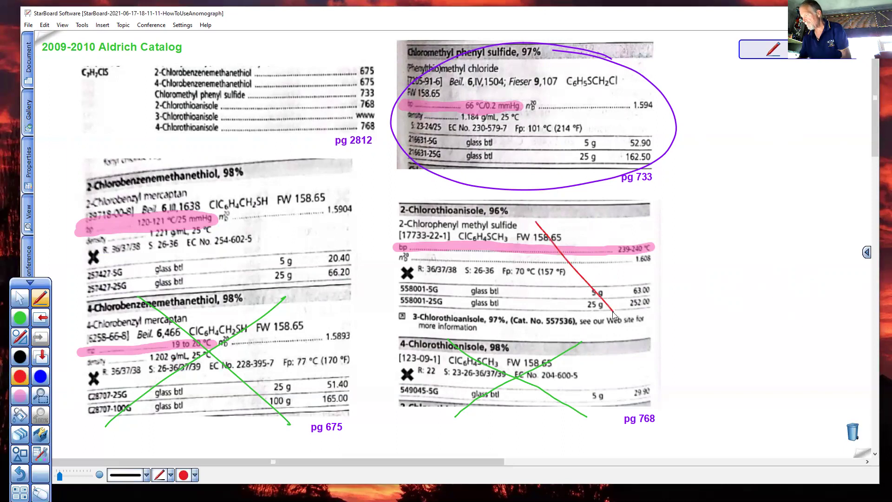
drag(591, 227, 465, 320)
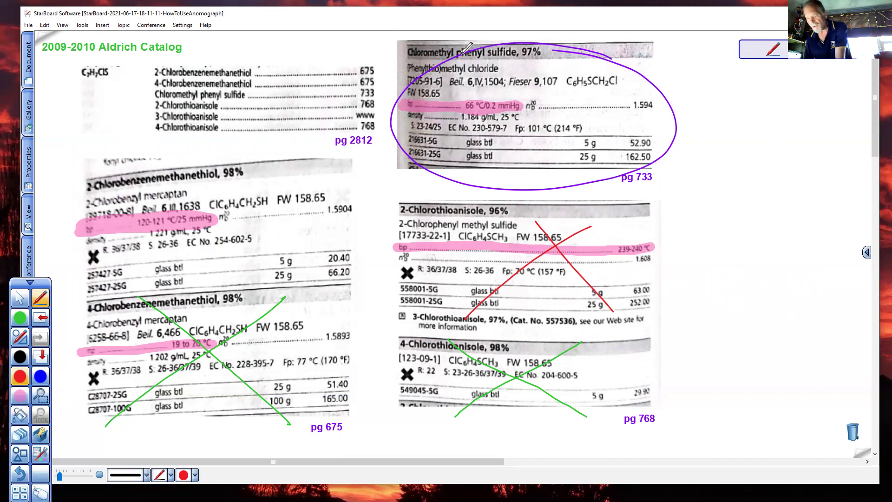
click(43, 318)
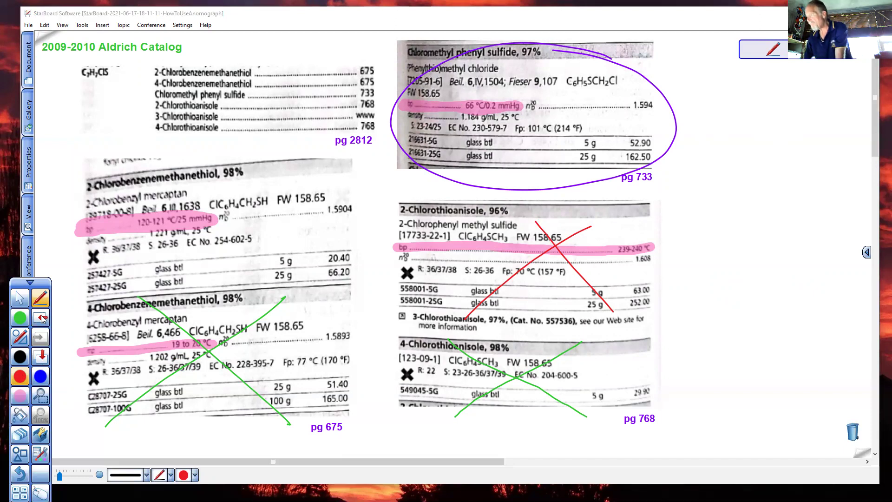
click(43, 317)
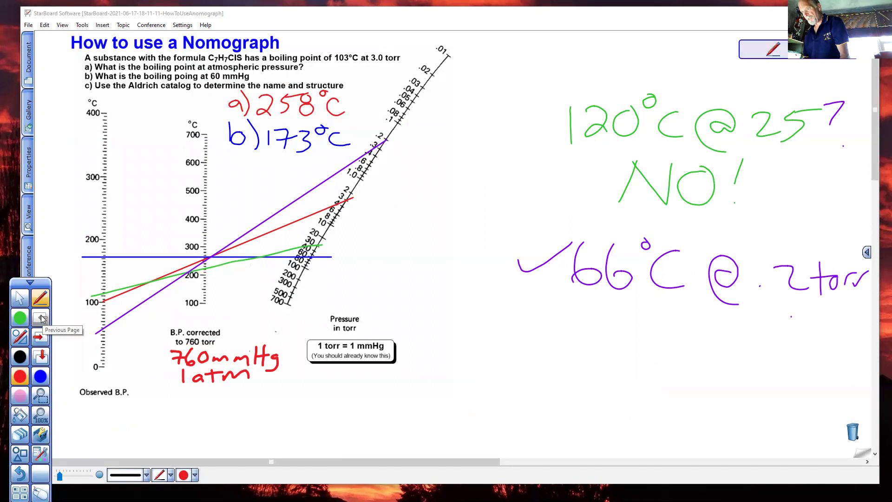
- Write the answer label 'c)' in red below the 66°C note
drag(506, 361, 533, 343)
drag(521, 379, 533, 376)
drag(531, 331, 550, 380)
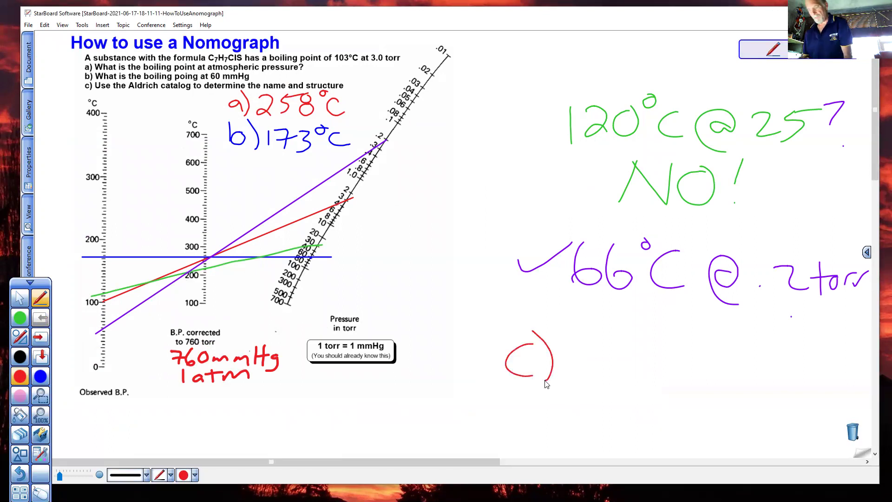
- Switch to purple and write 'chloromethyl' after c)
click(194, 474)
click(187, 440)
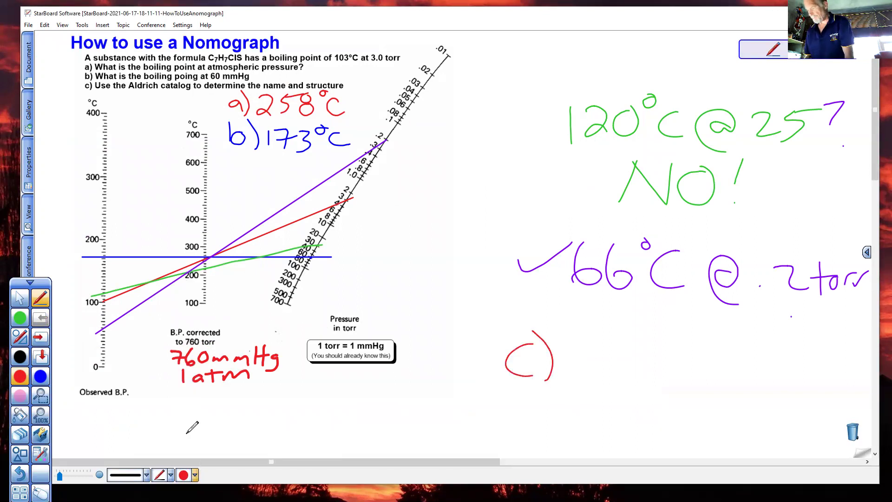
drag(581, 357, 580, 370)
drag(586, 343, 605, 370)
drag(615, 340, 617, 369)
mouse_move(633, 361)
mouse_down()
mouse_move(625, 368)
mouse_move(634, 363)
mouse_up()
drag(640, 361, 654, 360)
mouse_move(664, 361)
mouse_down()
mouse_move(658, 365)
mouse_move(719, 368)
mouse_up()
drag(711, 359, 752, 366)
drag(758, 356, 747, 381)
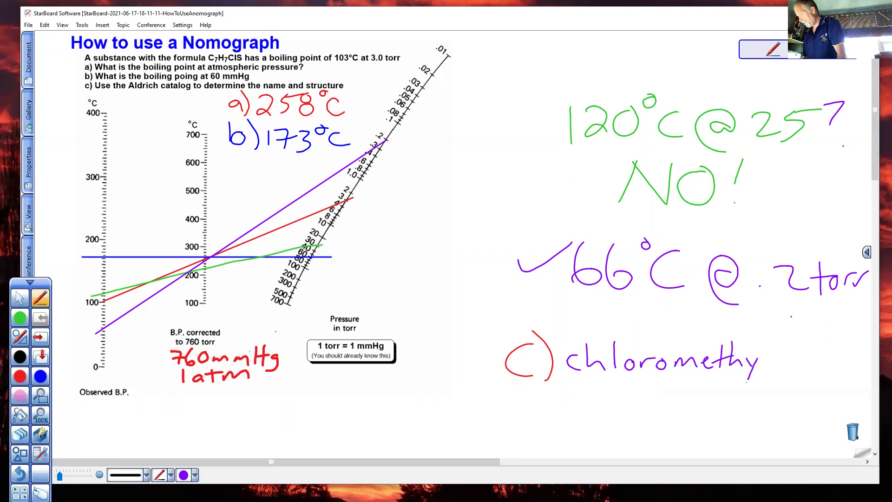
drag(767, 338, 766, 367)
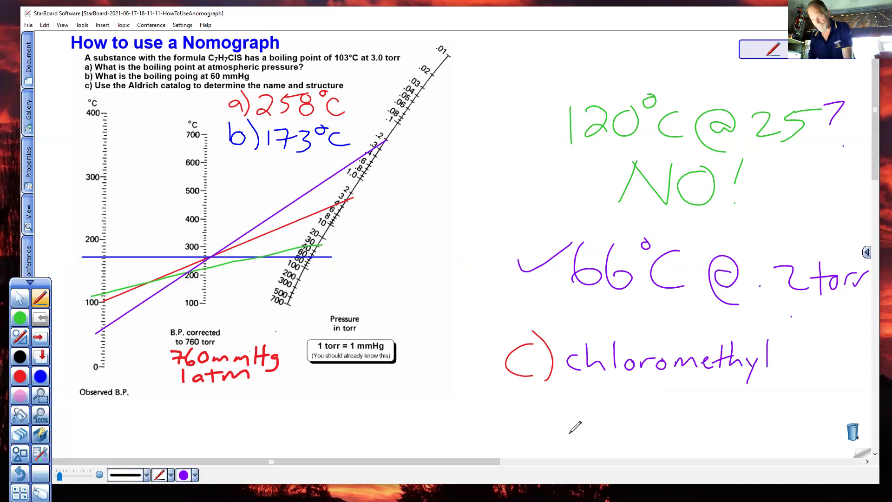
- Check the Aldrich catalog page, then return to the nomograph page
click(42, 342)
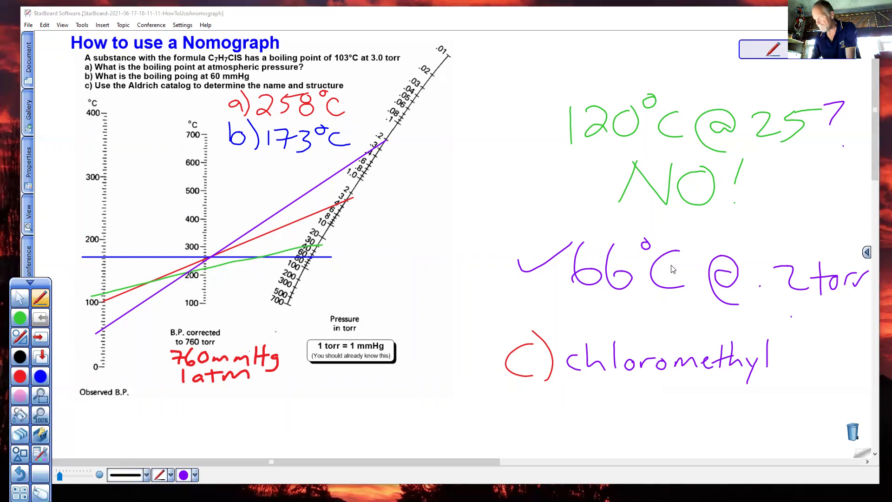
key(Page_Down)
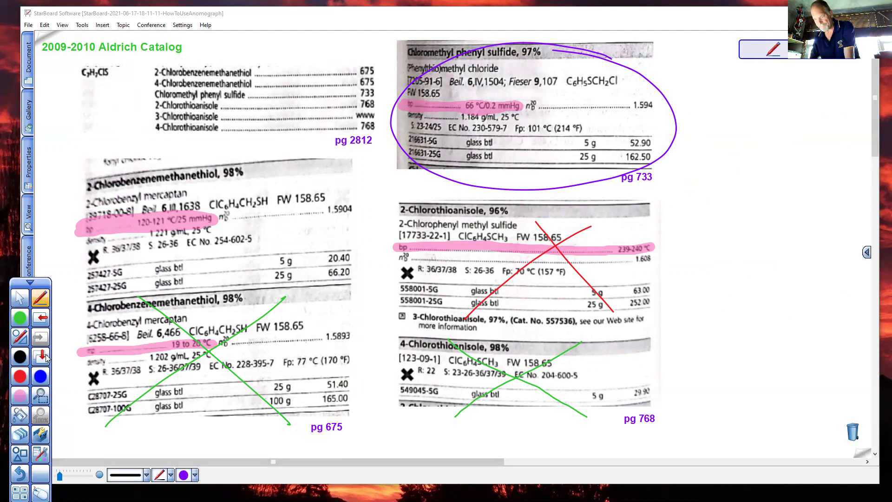
click(45, 321)
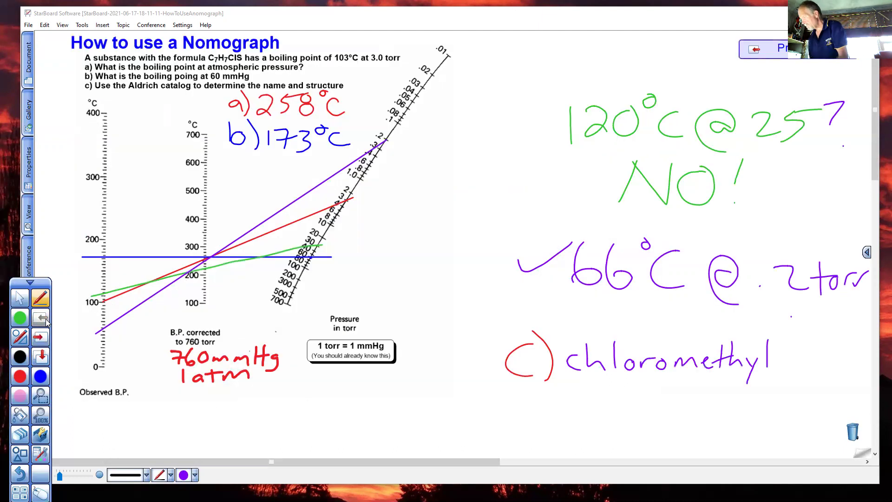
- Write 'phenyl sulfide' below chloromethyl, then recheck the catalog entry
drag(577, 420, 575, 417)
mouse_move(574, 390)
mouse_down()
mouse_move(606, 404)
mouse_move(638, 398)
mouse_move(649, 416)
mouse_up()
drag(666, 382, 664, 400)
mouse_move(715, 386)
mouse_down()
mouse_move(703, 391)
mouse_move(708, 404)
mouse_up()
mouse_move(722, 394)
mouse_down()
mouse_move(727, 402)
mouse_move(740, 393)
mouse_move(748, 409)
mouse_up()
drag(771, 380, 762, 412)
mouse_move(757, 396)
mouse_down()
mouse_move(771, 395)
mouse_move(779, 410)
mouse_move(802, 374)
mouse_move(802, 403)
mouse_up()
click(780, 386)
mouse_move(811, 395)
mouse_down()
mouse_move(818, 389)
mouse_move(820, 403)
mouse_up()
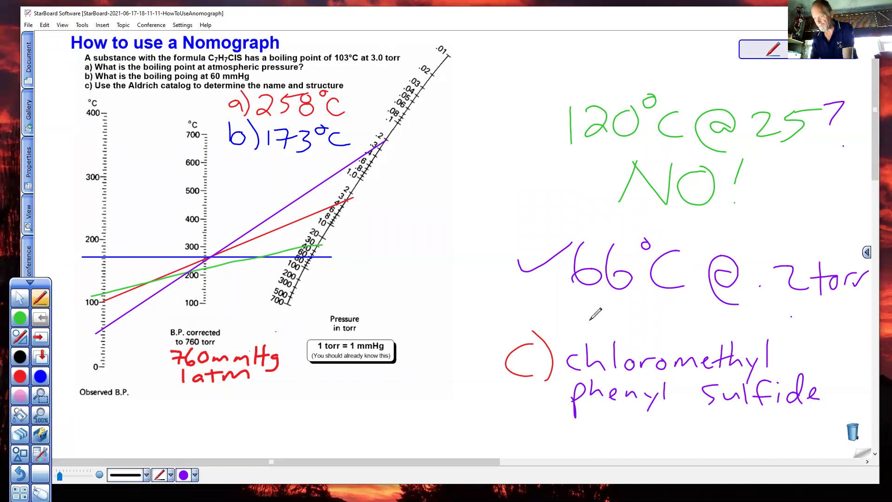
click(41, 336)
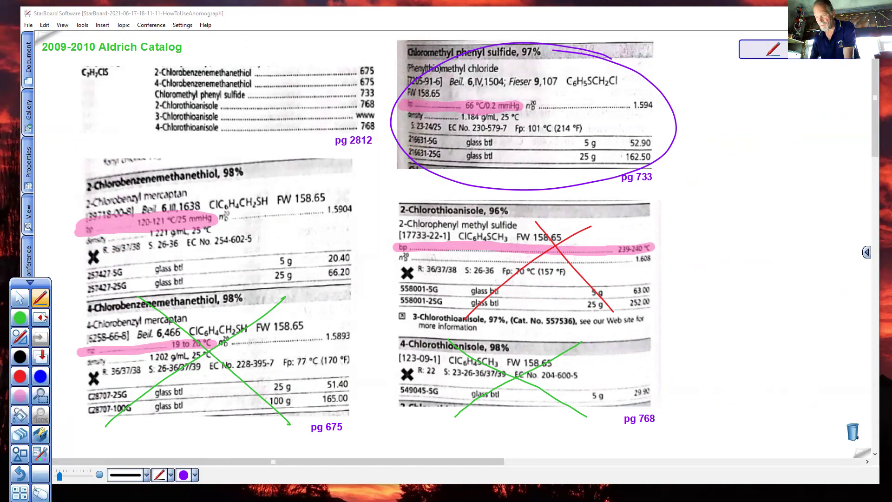
key(Page_Up)
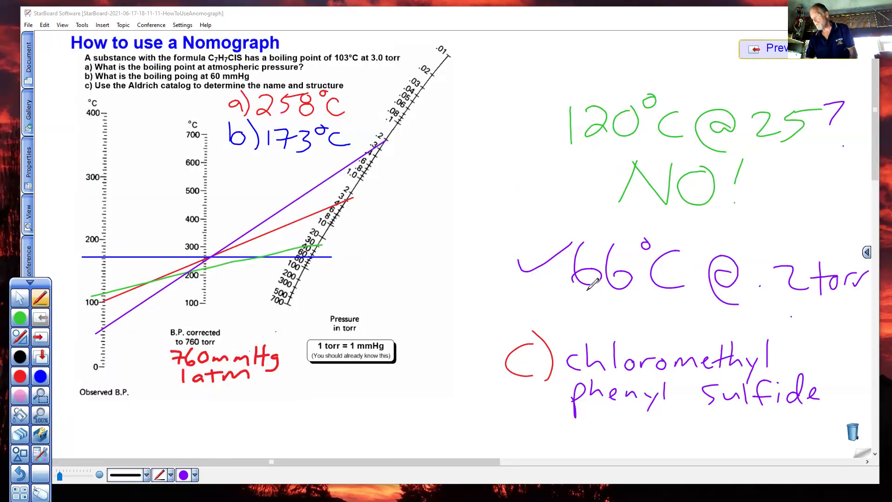
- Sketch the benzene ring with a double bond under answer c)
scroll(593, 284, down, 3)
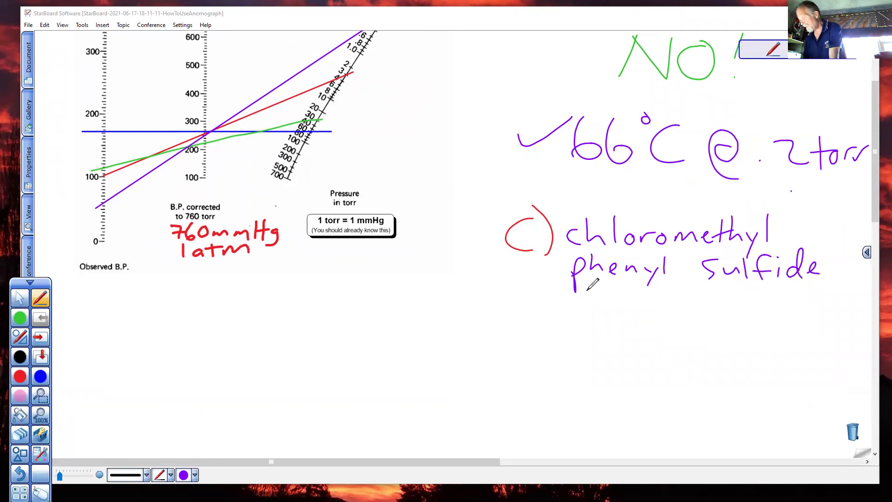
mouse_move(567, 340)
mouse_down()
mouse_move(571, 369)
mouse_move(625, 328)
mouse_move(637, 363)
mouse_move(601, 382)
mouse_move(568, 370)
mouse_up()
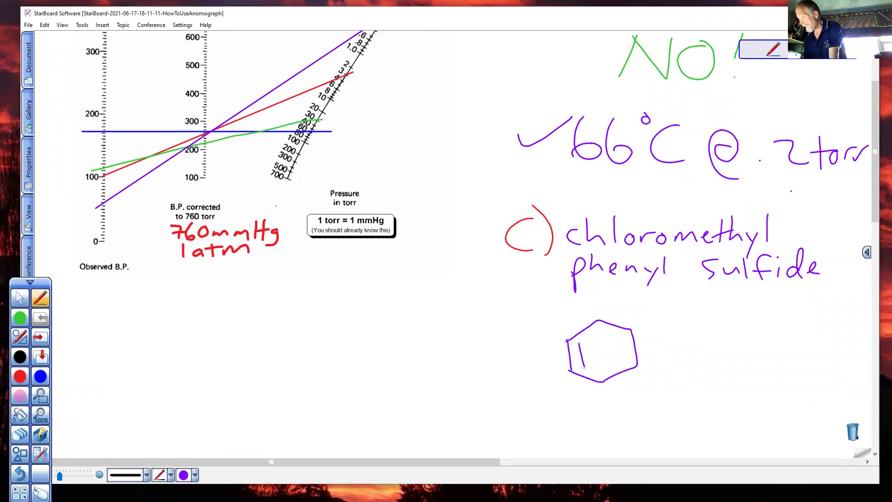
mouse_move(598, 327)
mouse_down()
mouse_move(627, 342)
mouse_move(594, 375)
mouse_up()
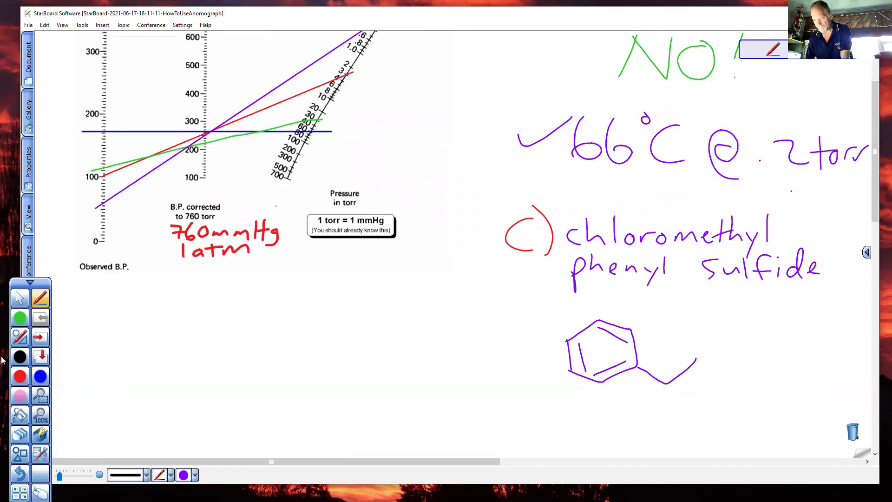
- Erase part of the side-chain bond and draw the S-CH2-Cl side chain in purple
click(23, 434)
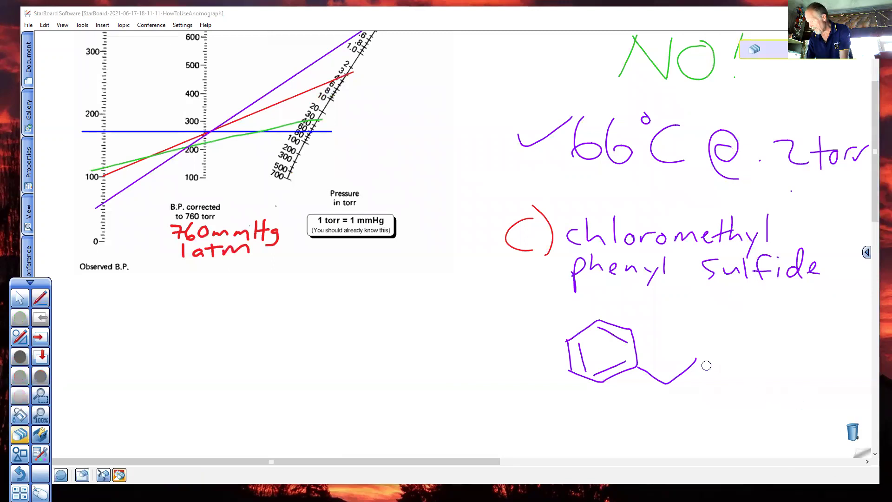
mouse_move(706, 365)
mouse_down()
mouse_move(694, 358)
mouse_move(665, 387)
mouse_up()
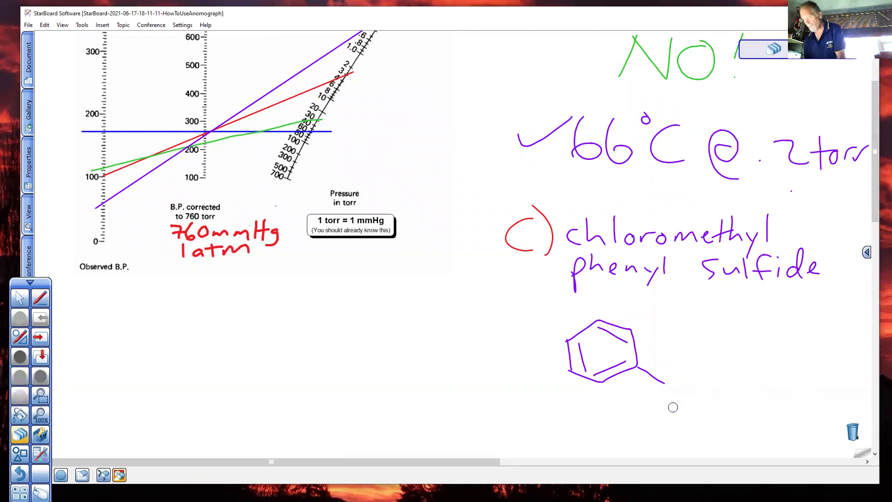
key(p)
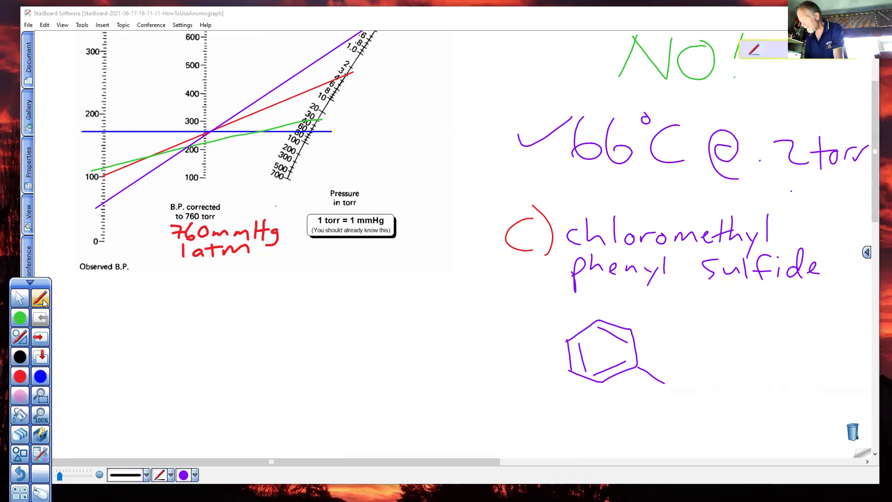
mouse_move(686, 371)
mouse_down()
mouse_move(667, 396)
mouse_move(728, 356)
mouse_move(773, 408)
mouse_move(788, 399)
mouse_move(803, 408)
mouse_up()
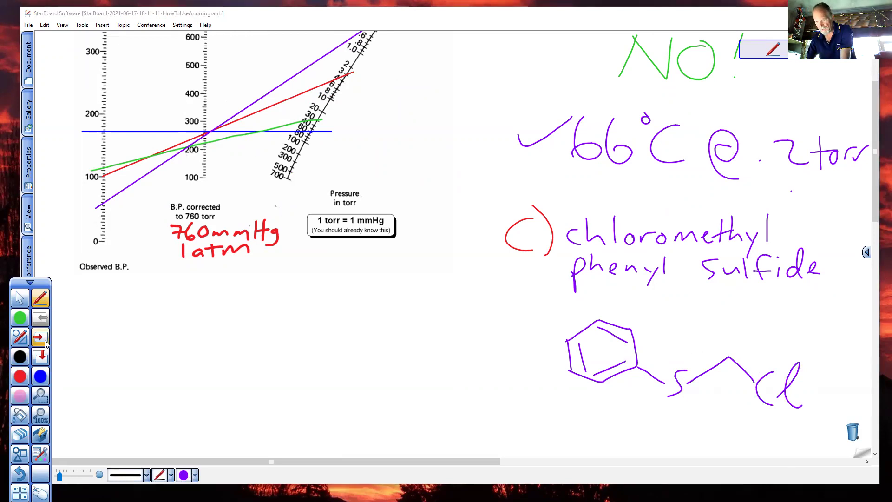
key(Page_Up)
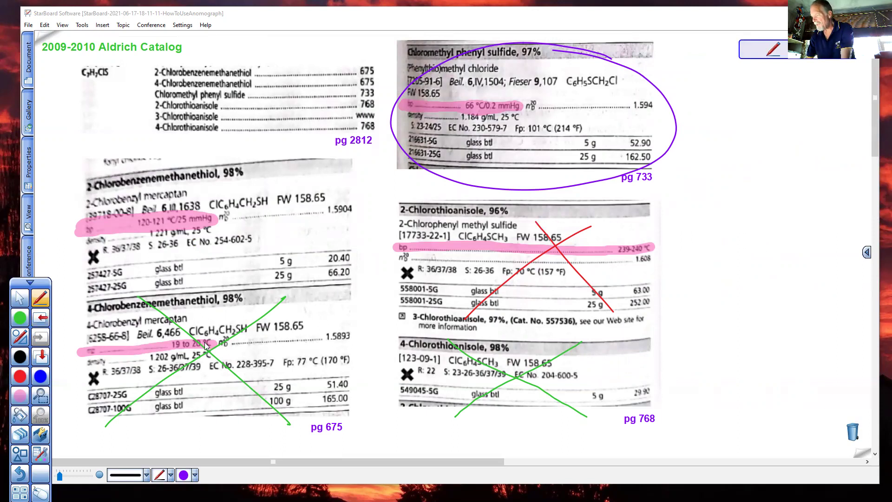
- Return to the 'How to use a Nomograph' page and scroll to its top
key(Page_Up)
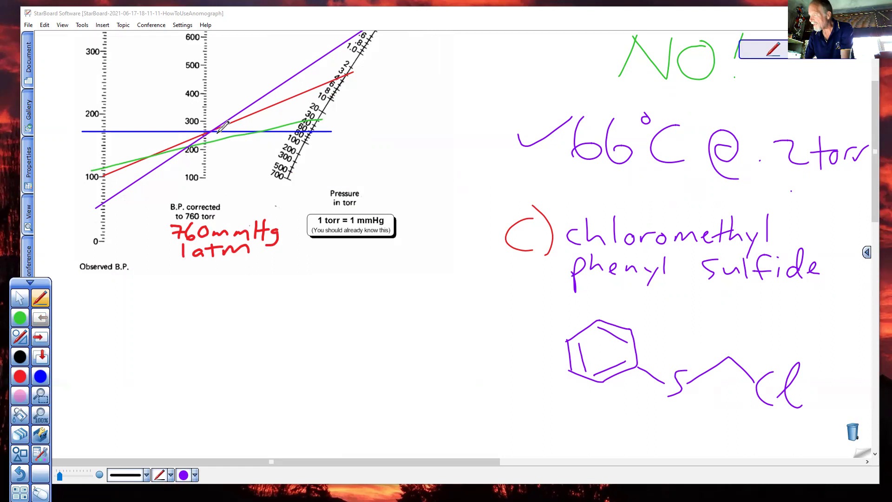
scroll(270, 267, up, 3)
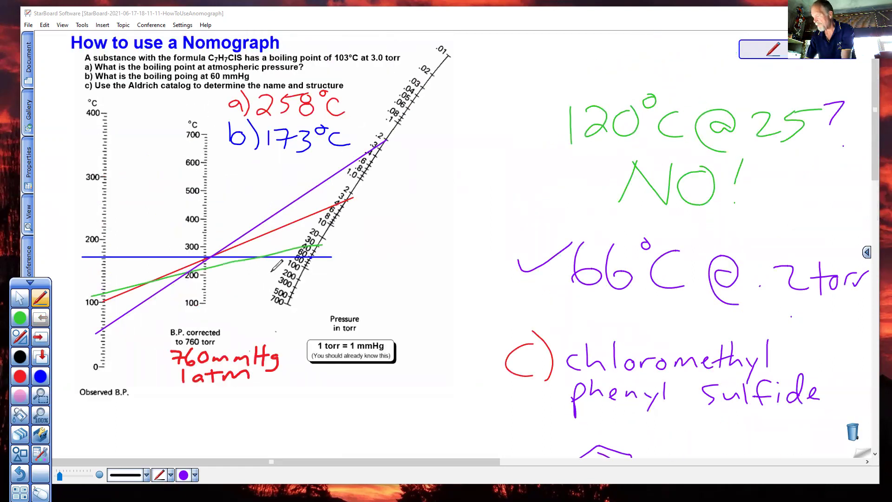